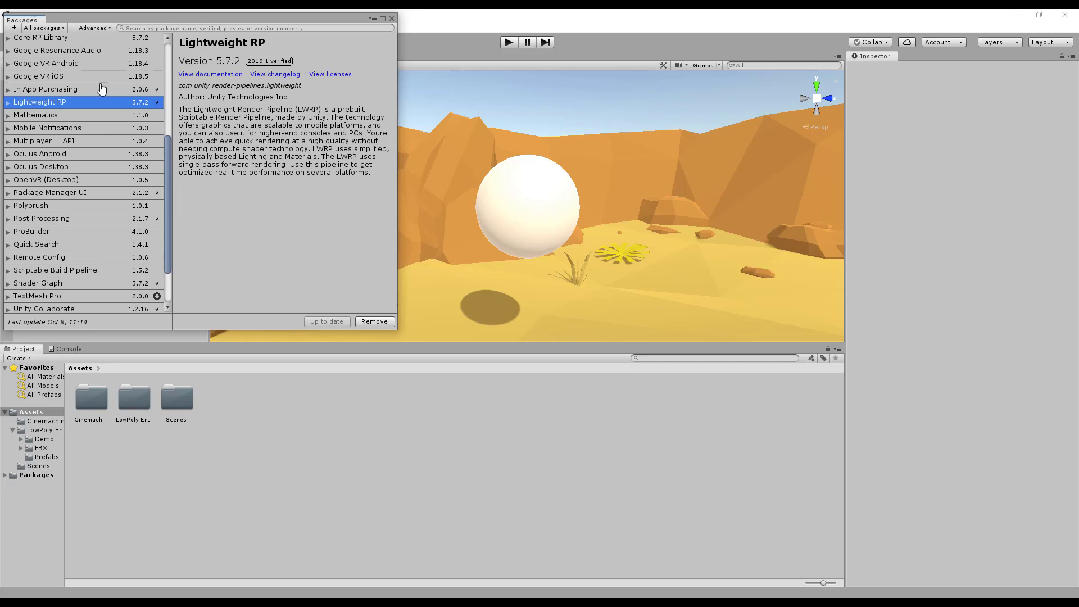
# - Create a Lightweight Render Pipeline asset with its default name in the Assets folder and inspect its settings
pyautogui.click(391, 18)
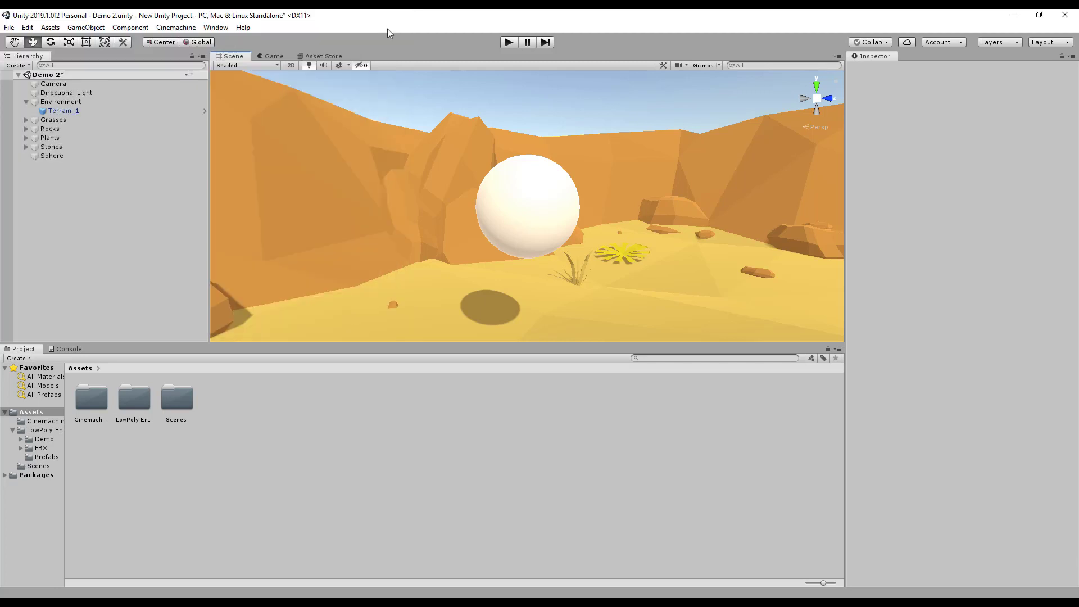
pyautogui.rightClick(250, 462)
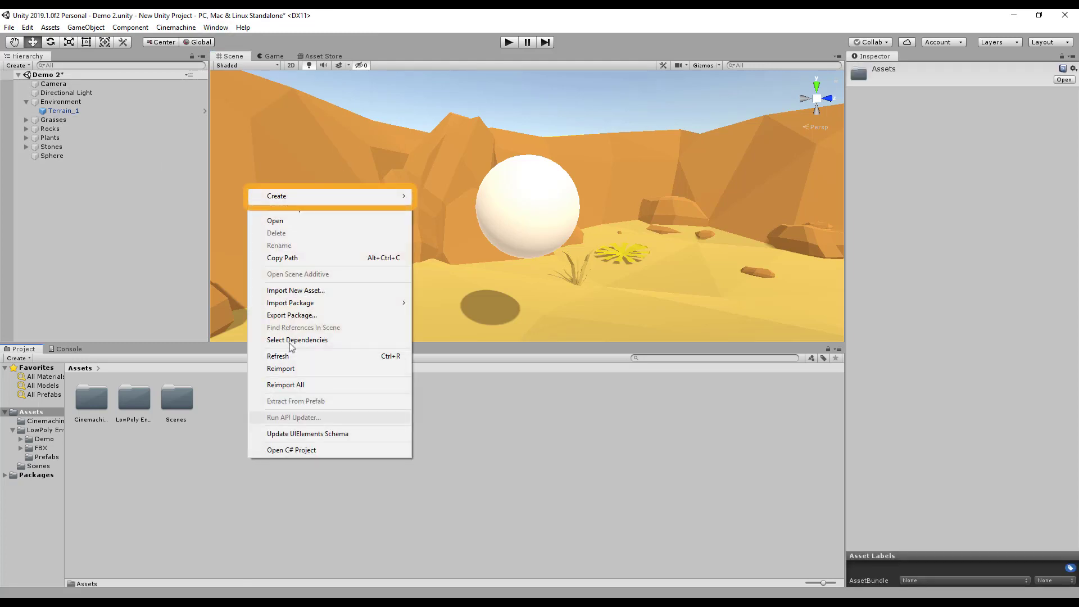
pyautogui.moveTo(344, 195)
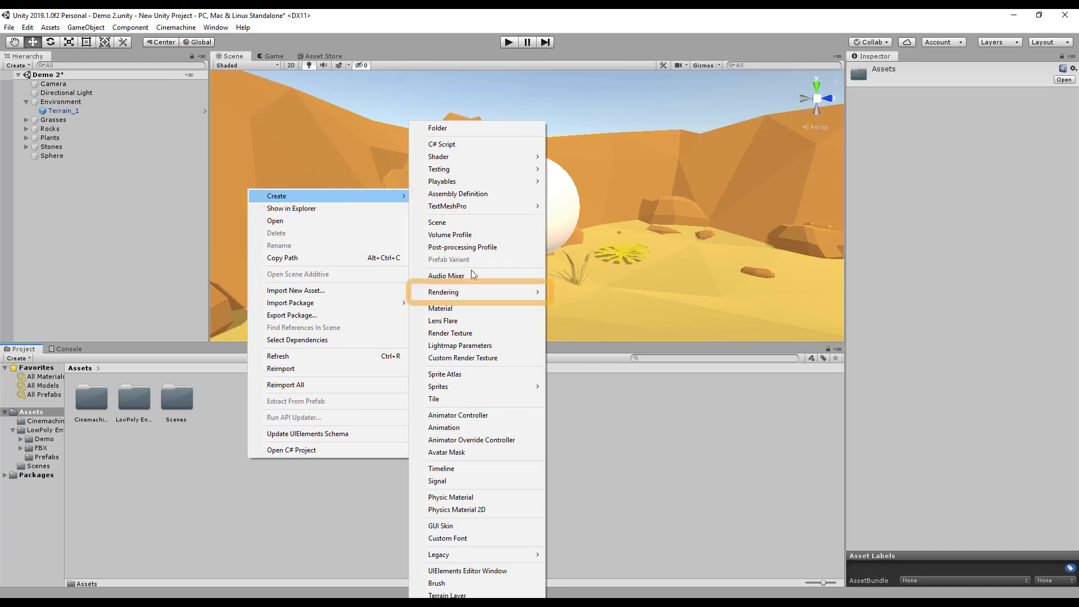
pyautogui.moveTo(507, 292)
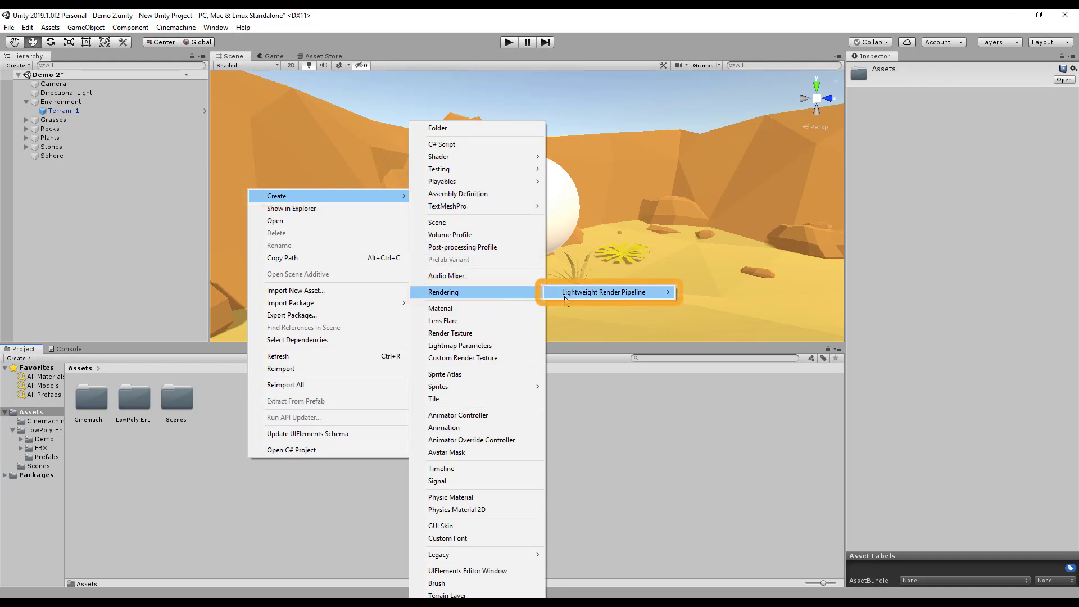
pyautogui.moveTo(564, 296)
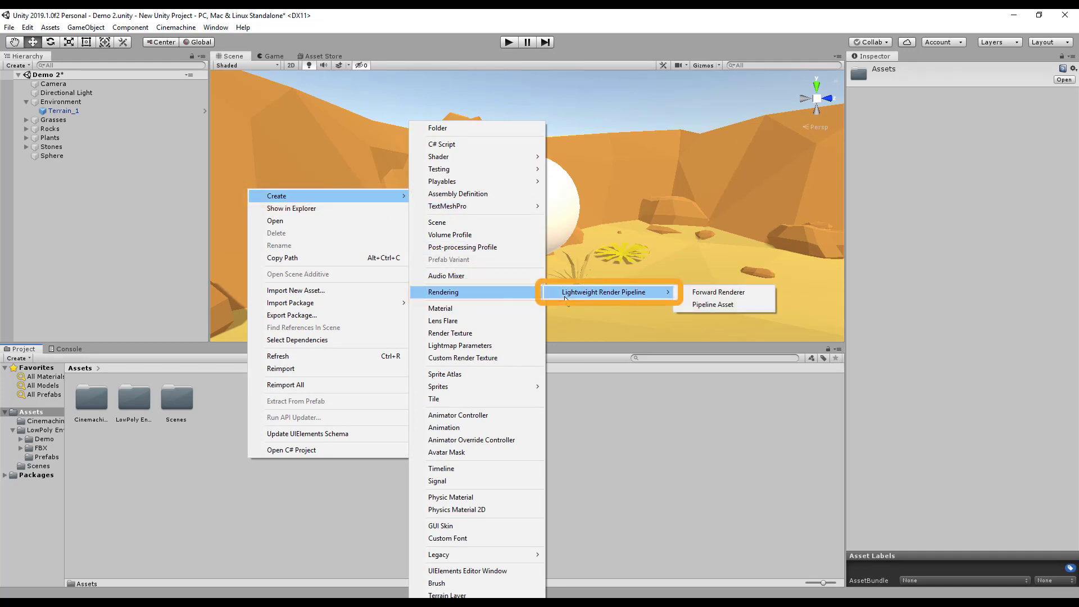
pyautogui.click(697, 305)
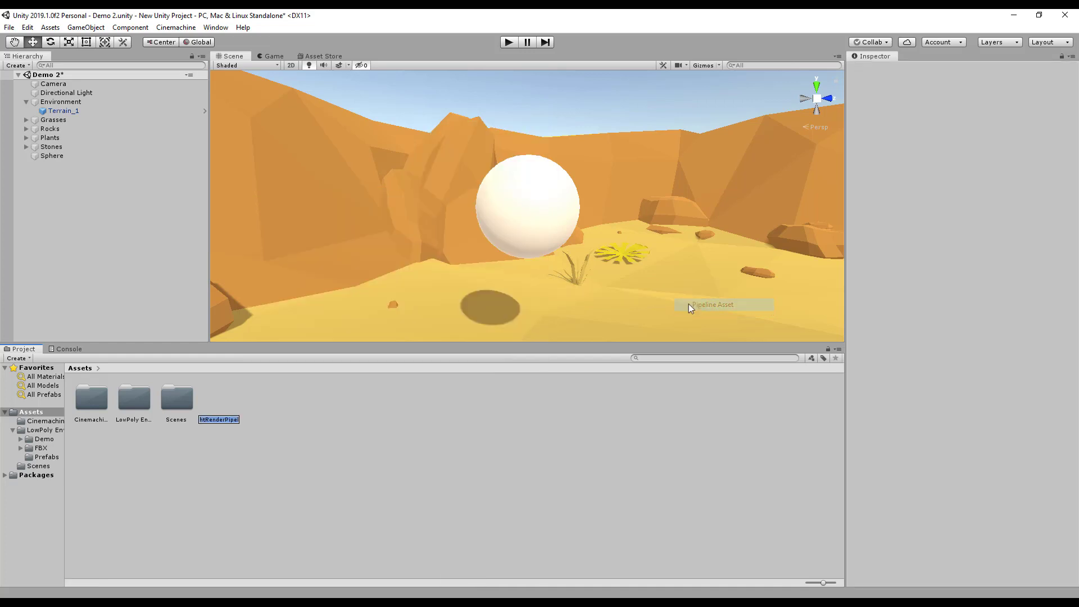
pyautogui.click(377, 468)
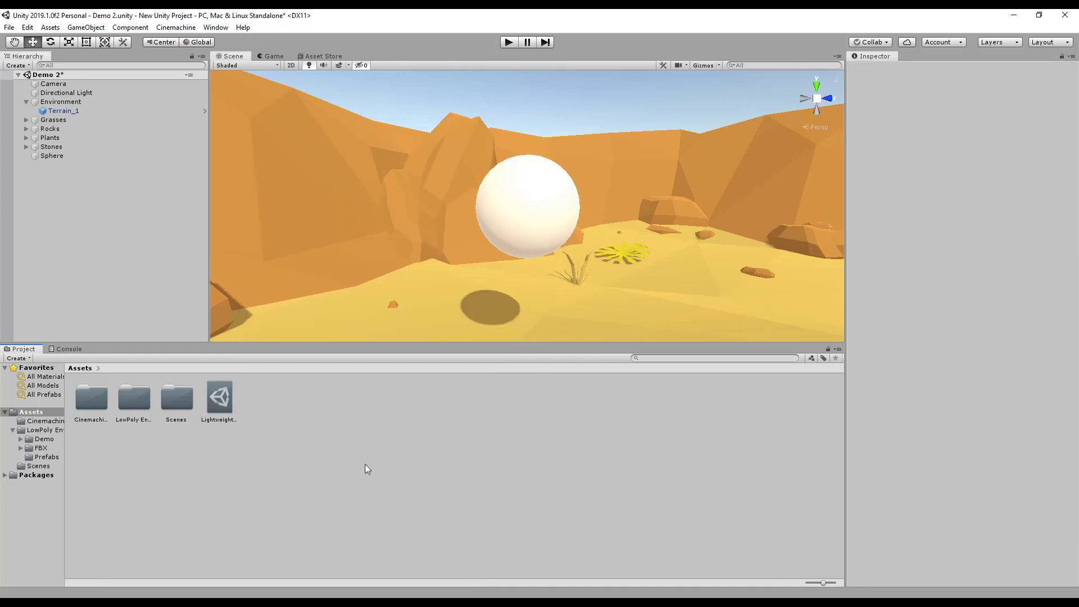
pyautogui.click(230, 409)
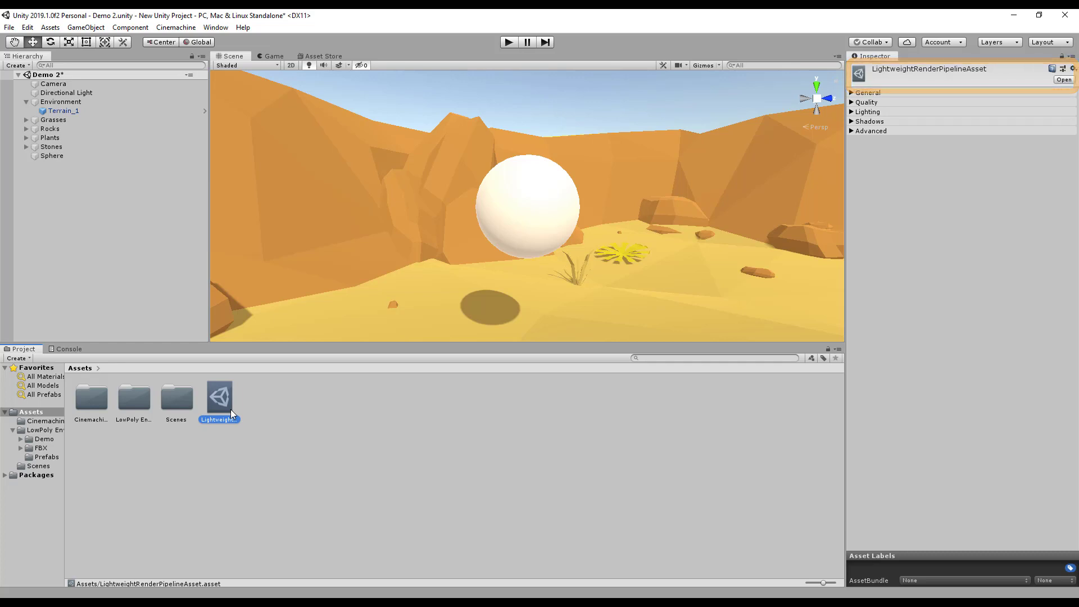
pyautogui.click(245, 409)
# - Assign LightweightRenderPipelineAsset as the scriptable render pipeline in the project's Graphics settings
pyautogui.click(32, 28)
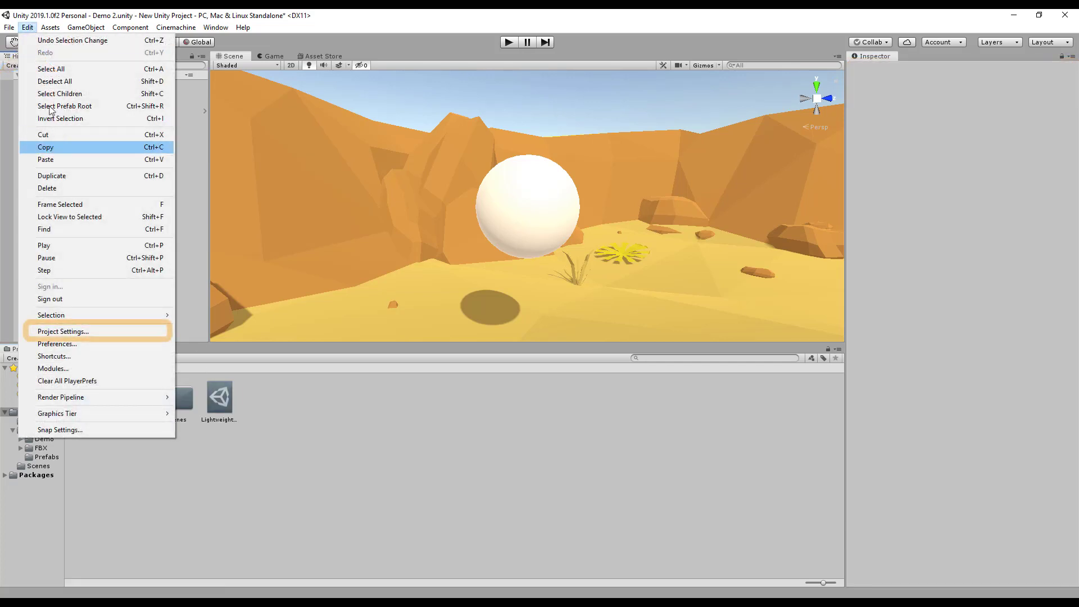
pyautogui.click(100, 330)
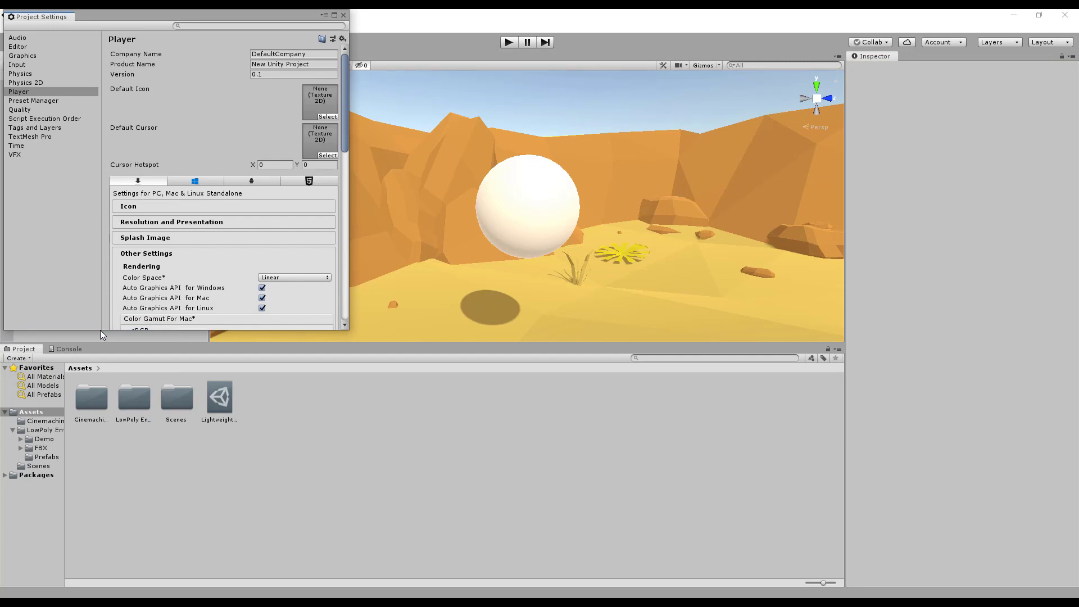
pyautogui.click(24, 56)
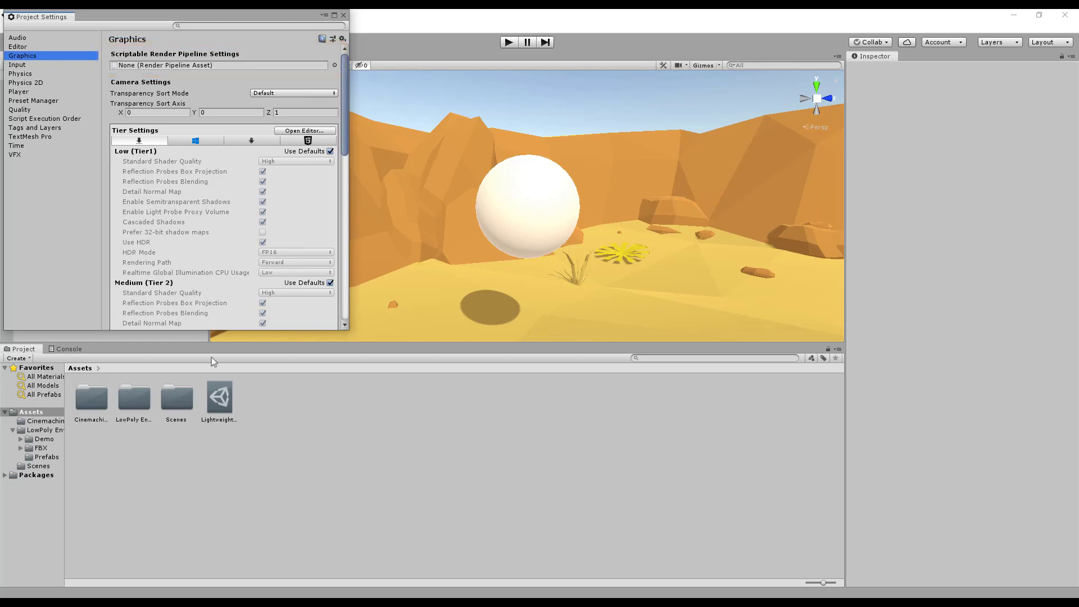
pyautogui.moveTo(219, 398); pyautogui.dragTo(186, 66)
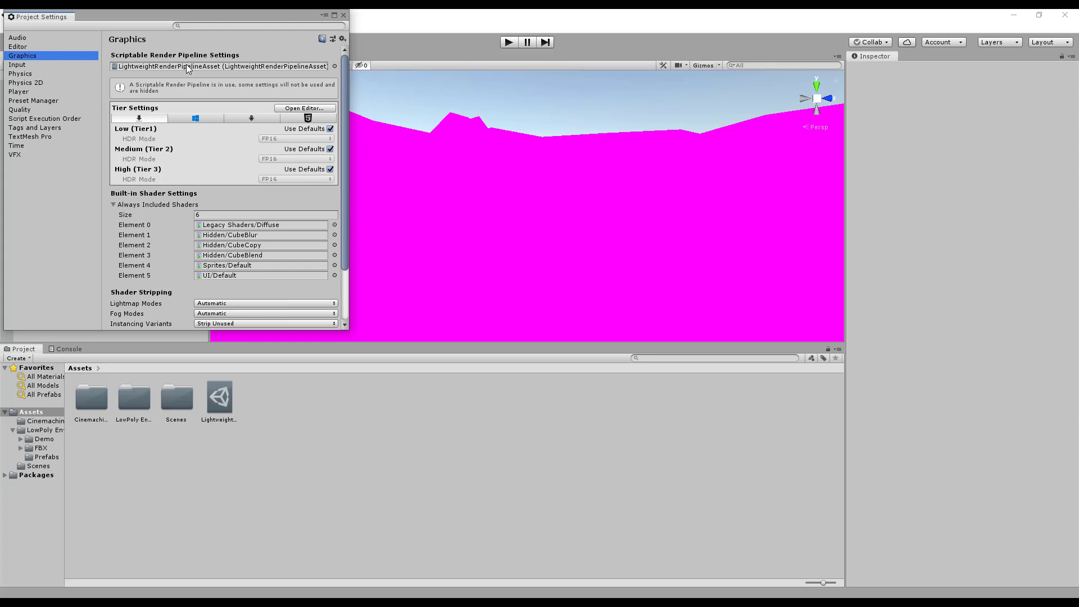
pyautogui.click(344, 16)
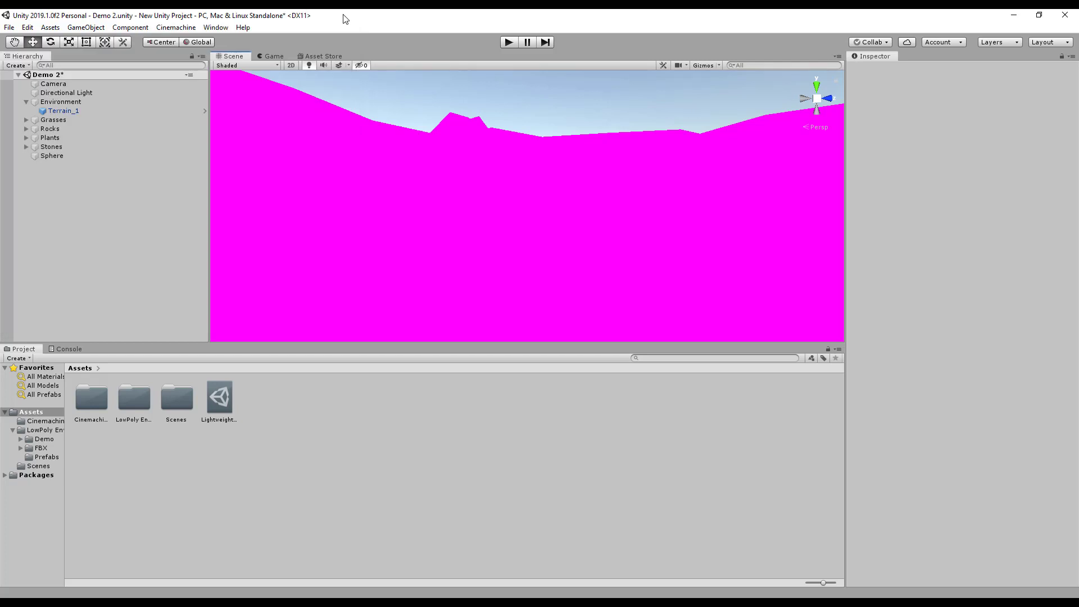
# - Upgrade all project materials to LightweightRP materials and check the shaders used by the terrain's materials
pyautogui.click(27, 27)
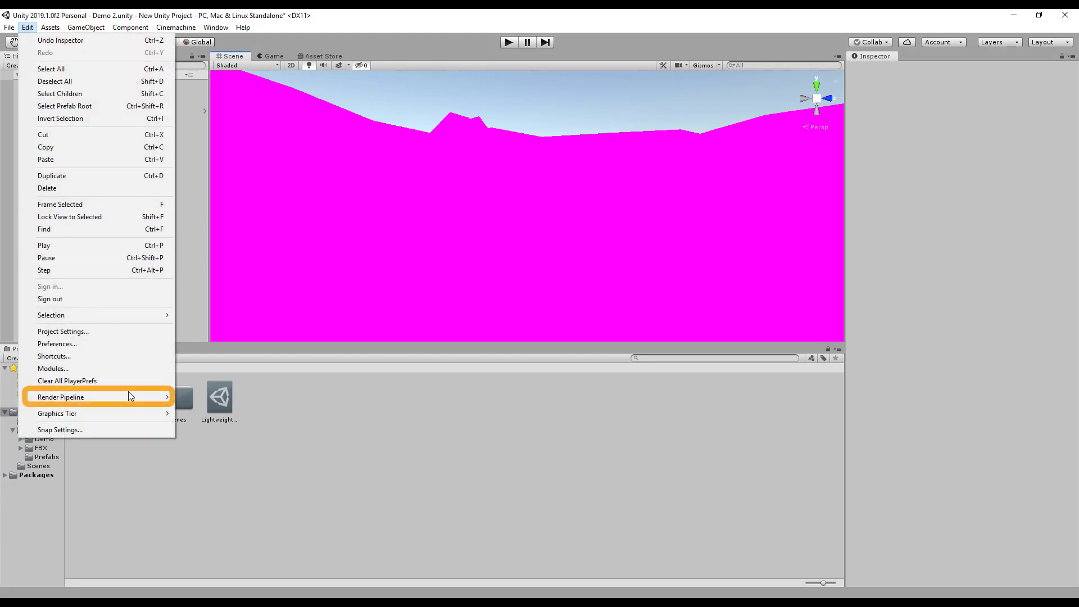
pyautogui.moveTo(128, 395)
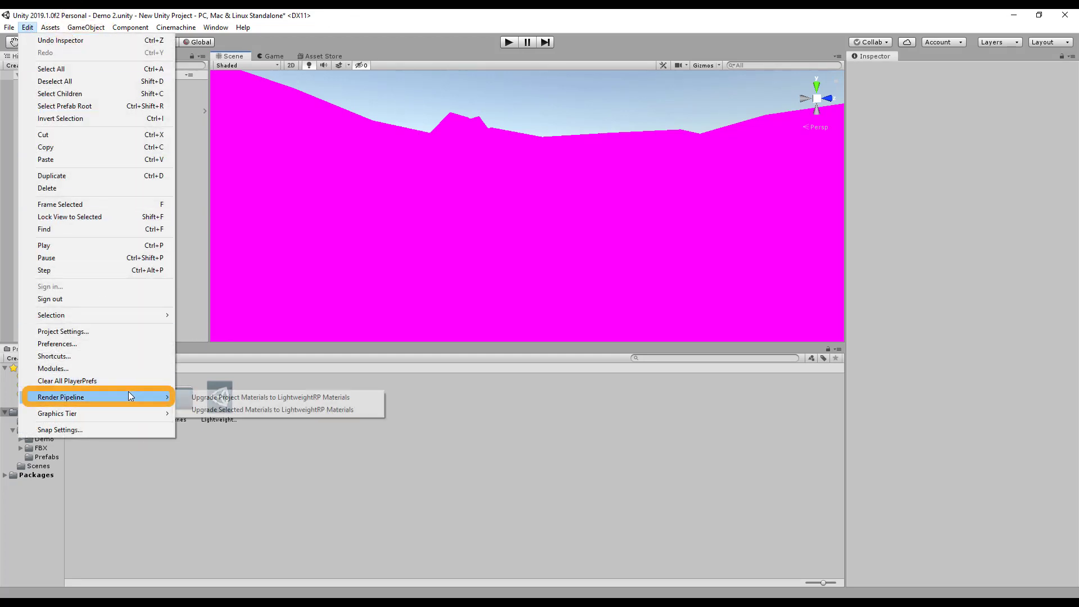
pyautogui.click(245, 397)
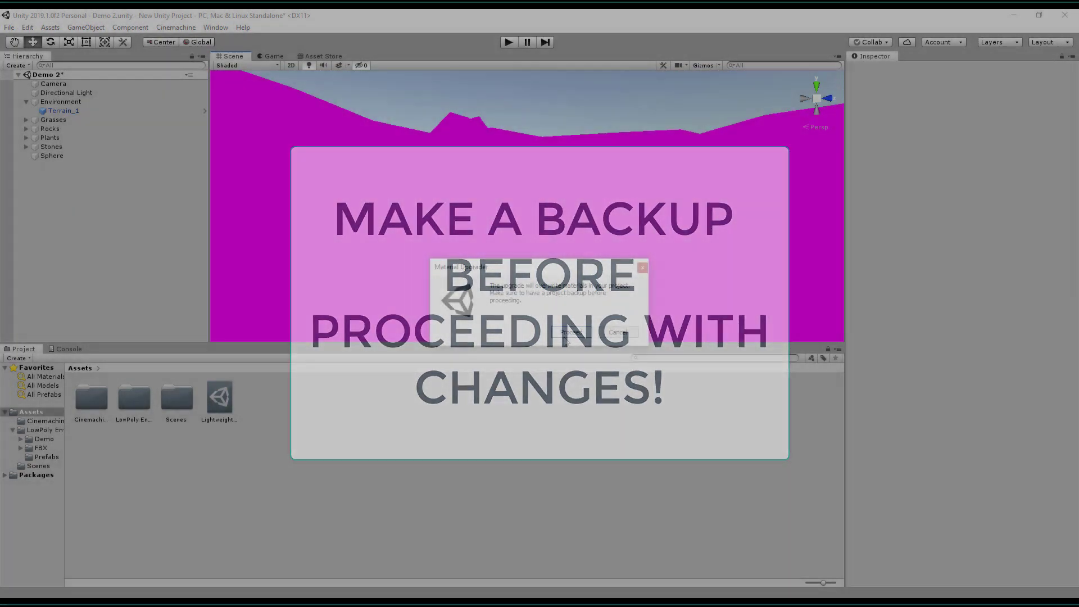
pyautogui.click(564, 337)
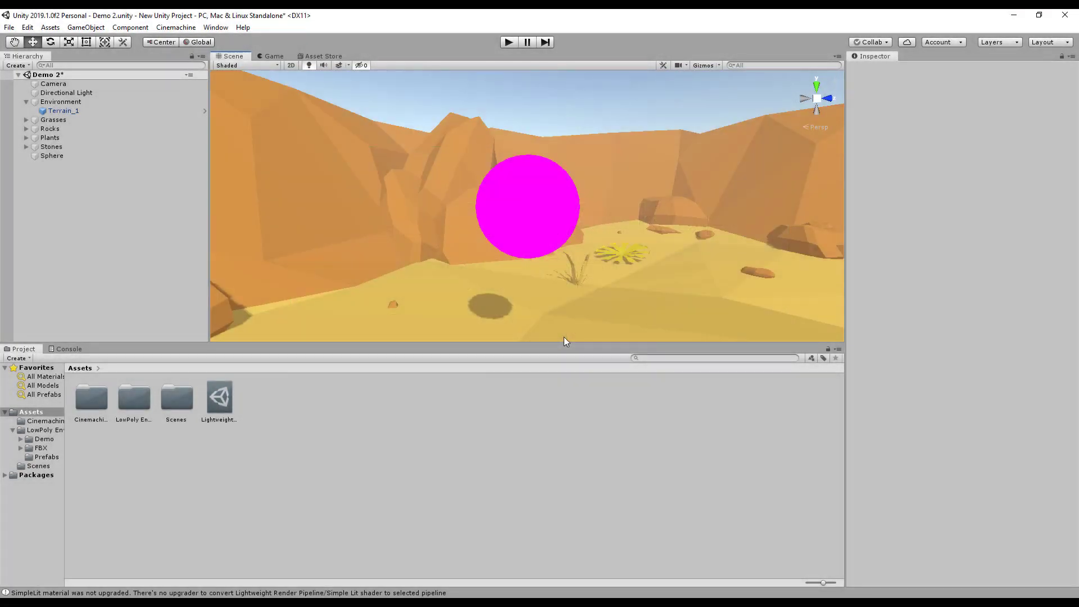
pyautogui.click(649, 178)
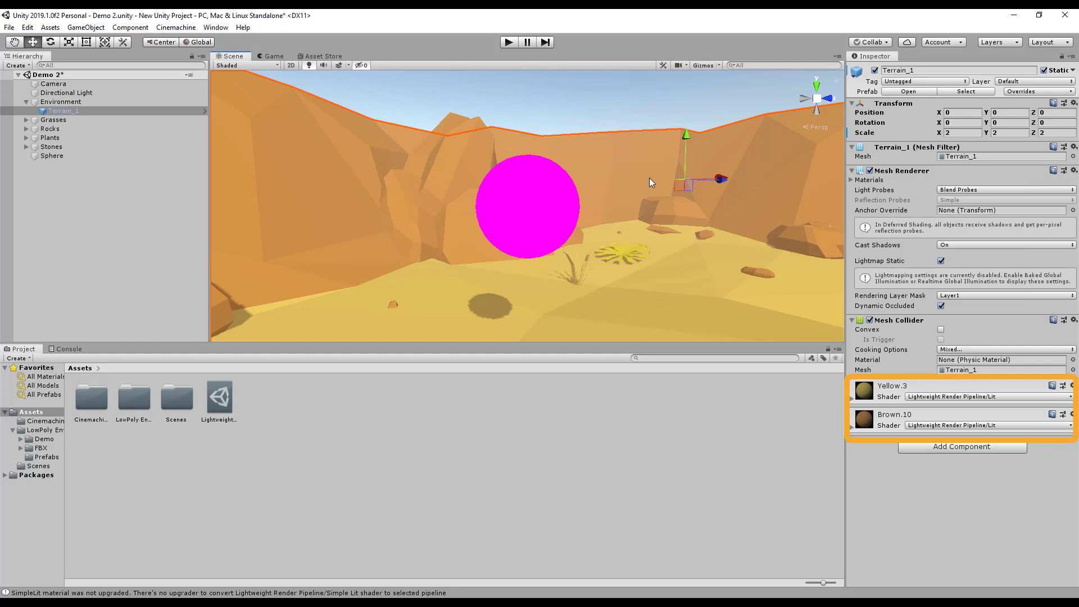
pyautogui.click(83, 154)
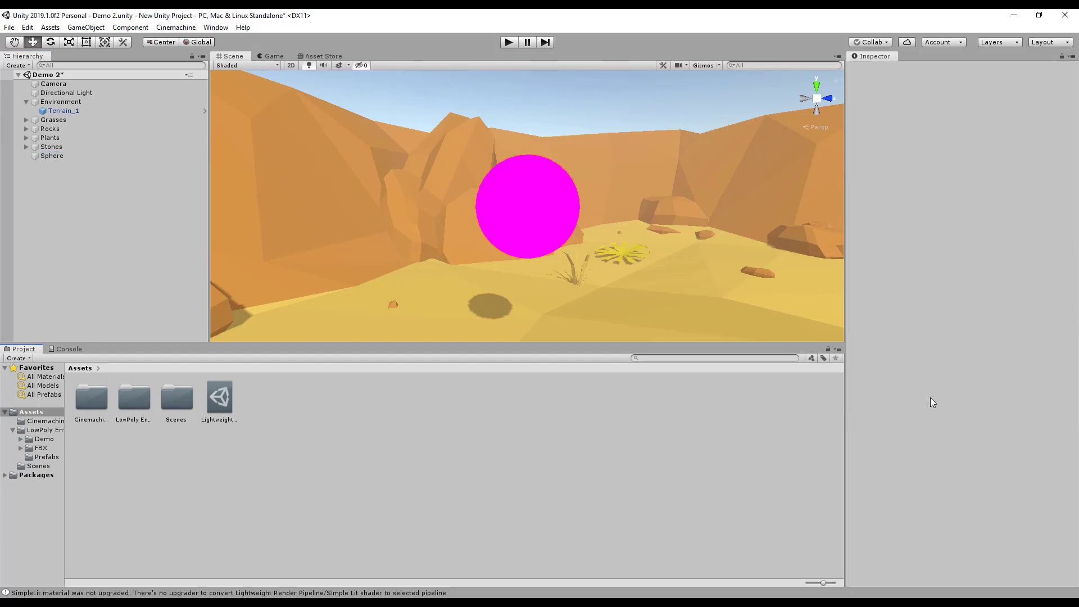
# - Create a PBR Graph shader with its default name in the Assets folder
pyautogui.rightClick(284, 428)
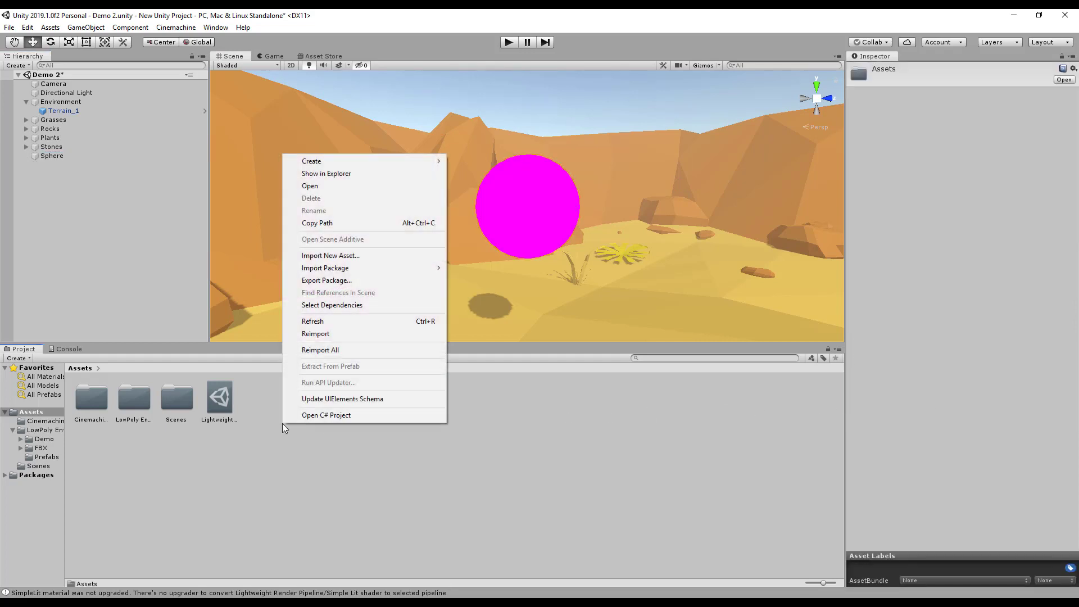
pyautogui.click(424, 162)
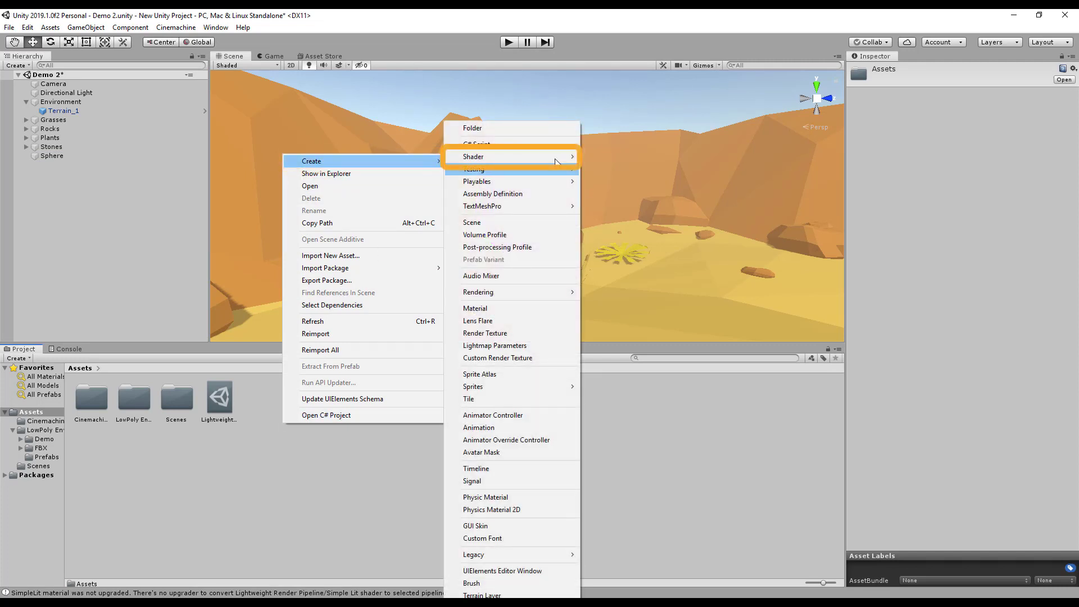
pyautogui.click(555, 160)
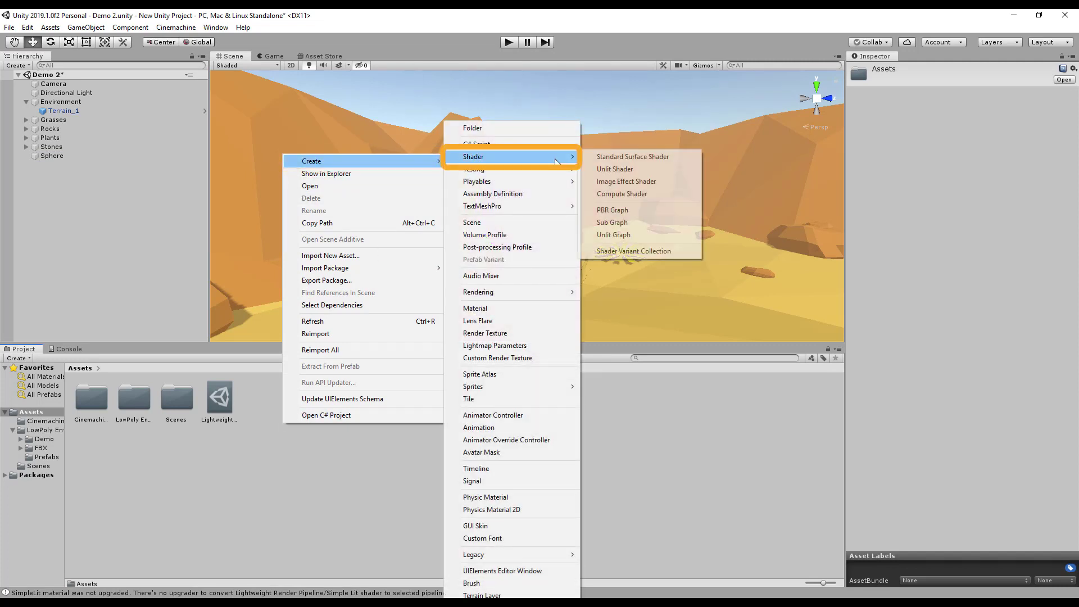
pyautogui.click(649, 211)
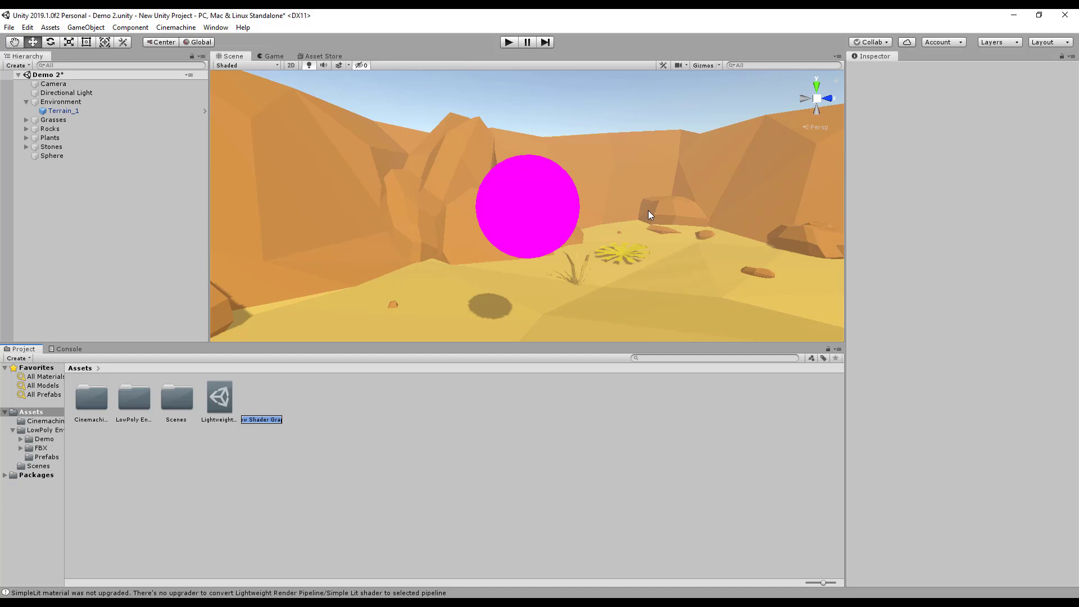
pyautogui.press('Return')
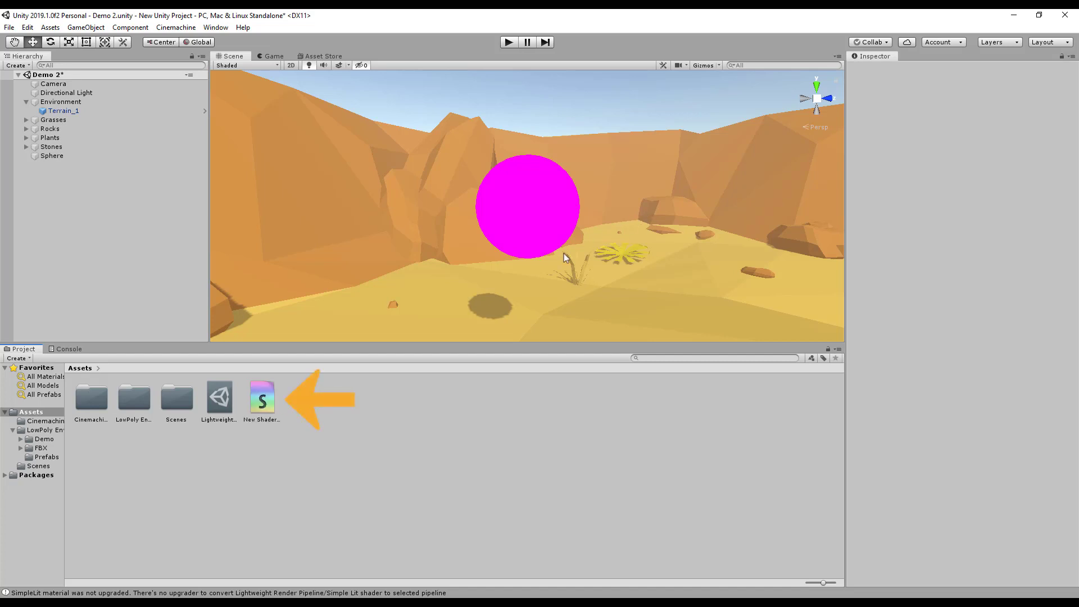
# - Open the new shader graph for editing, enlarge its window to fill the screen and reposition the PBR Master node
pyautogui.doubleClick(269, 402)
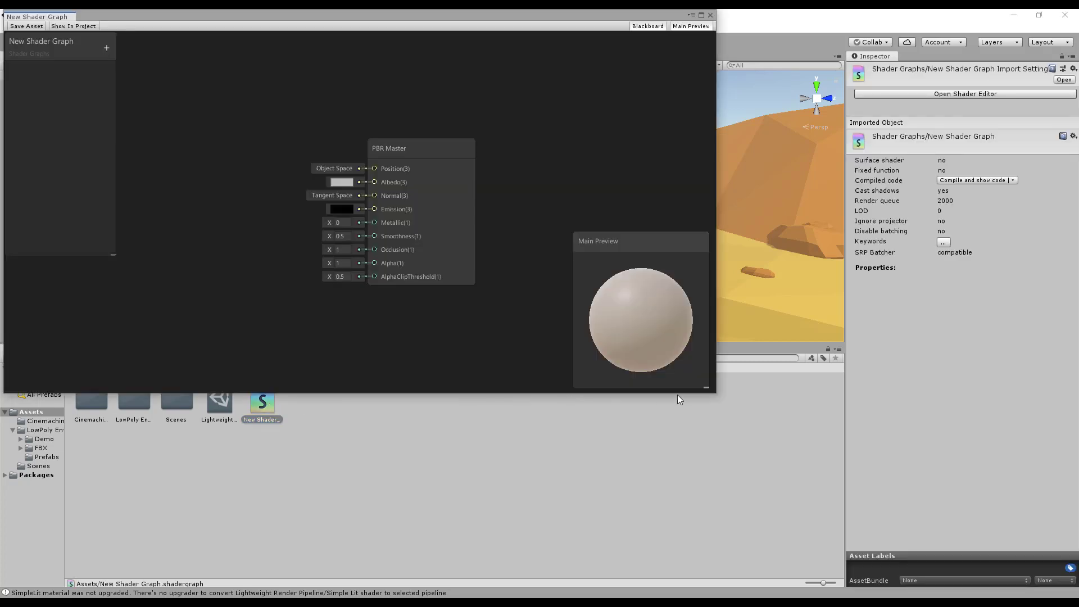
pyautogui.moveTo(714, 395); pyautogui.dragTo(1072, 585)
pyautogui.moveTo(396, 146); pyautogui.dragTo(433, 196)
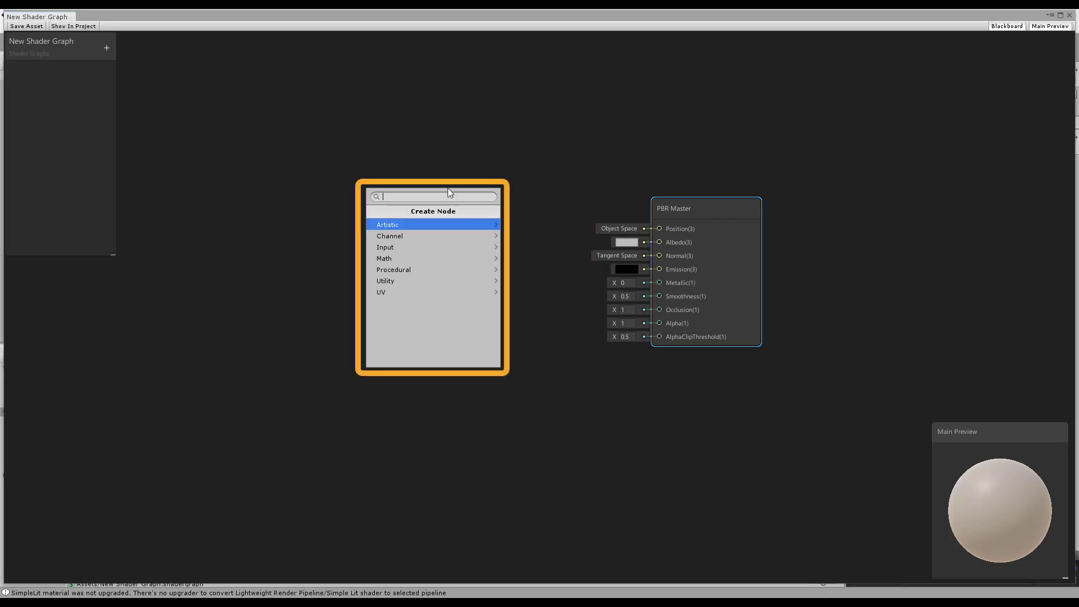
pyautogui.click(434, 183)
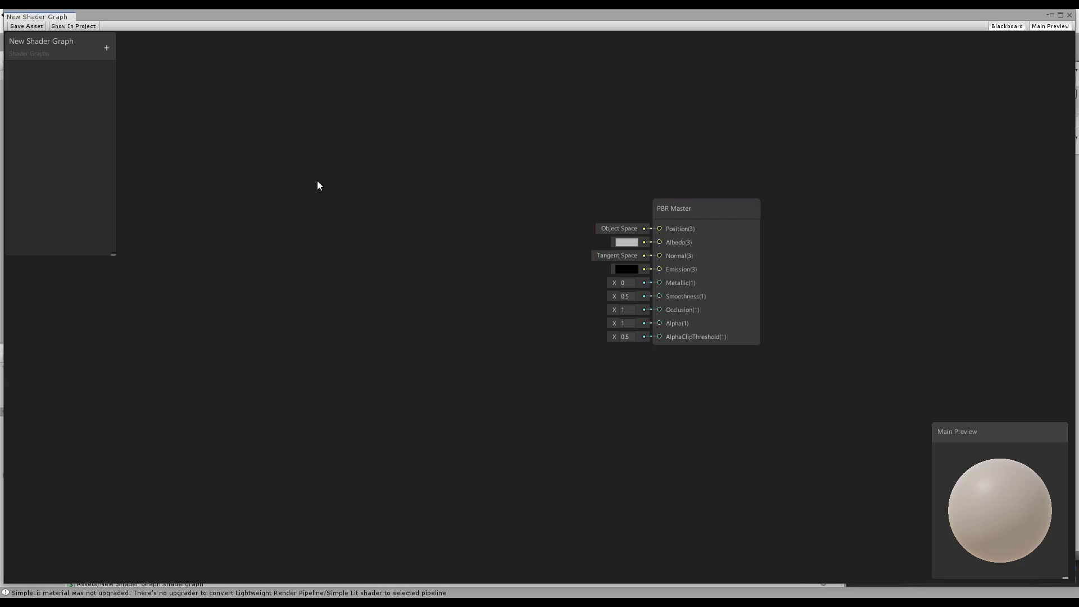
pyautogui.press('space')
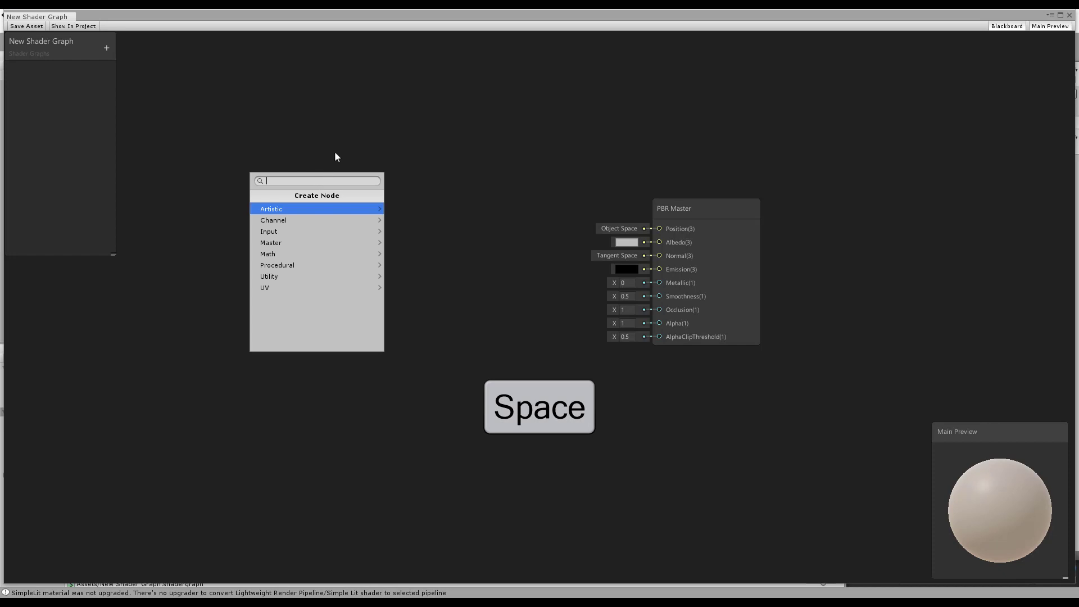
pyautogui.click(336, 156)
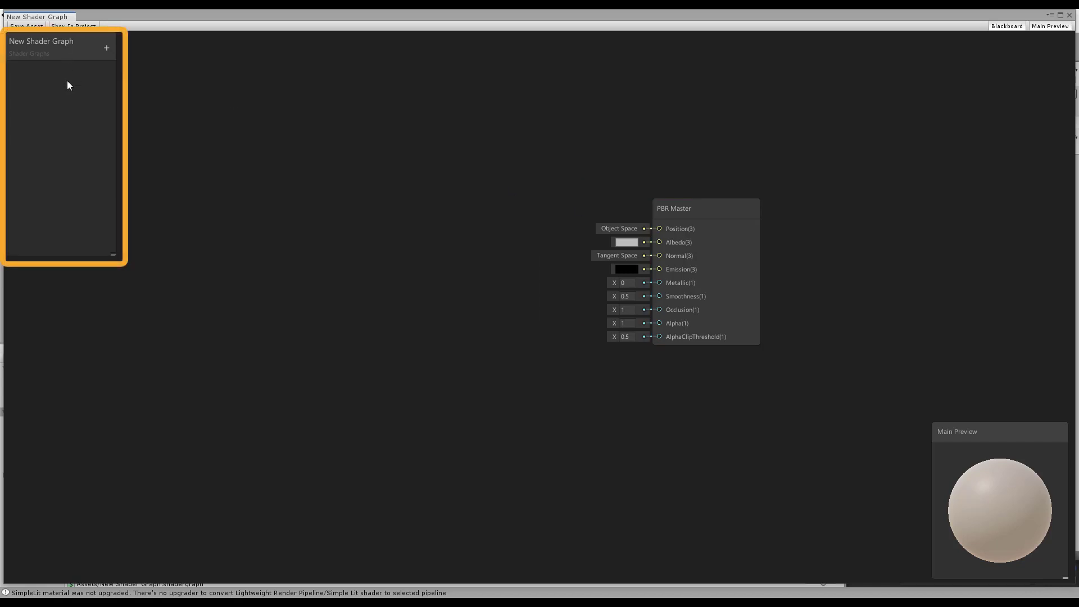
# - Add a Color property named Main Colour to the shader graph's blackboard
pyautogui.click(107, 49)
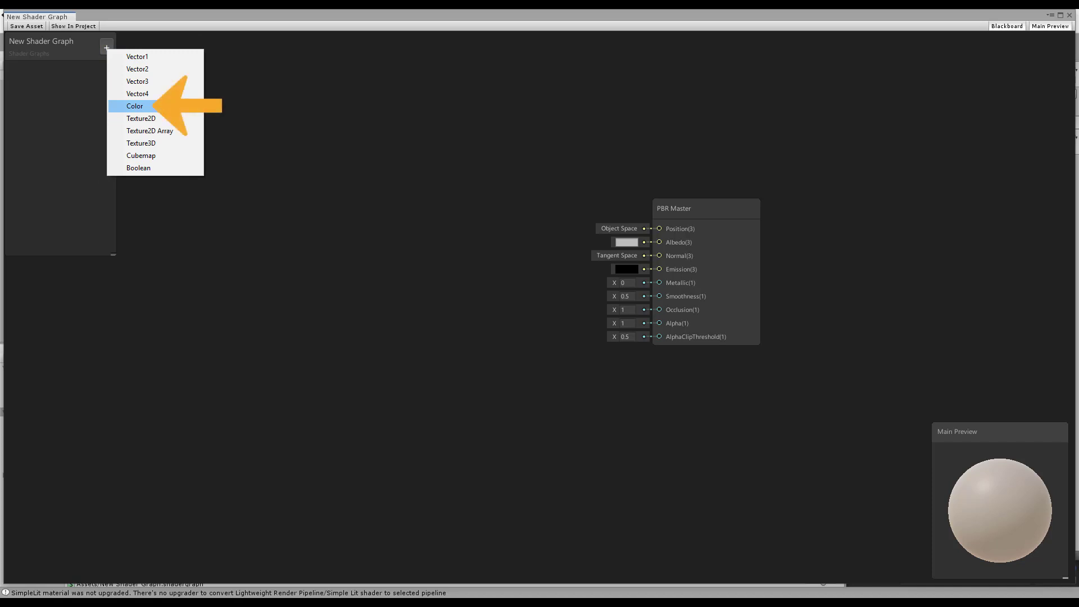
pyautogui.click(163, 110)
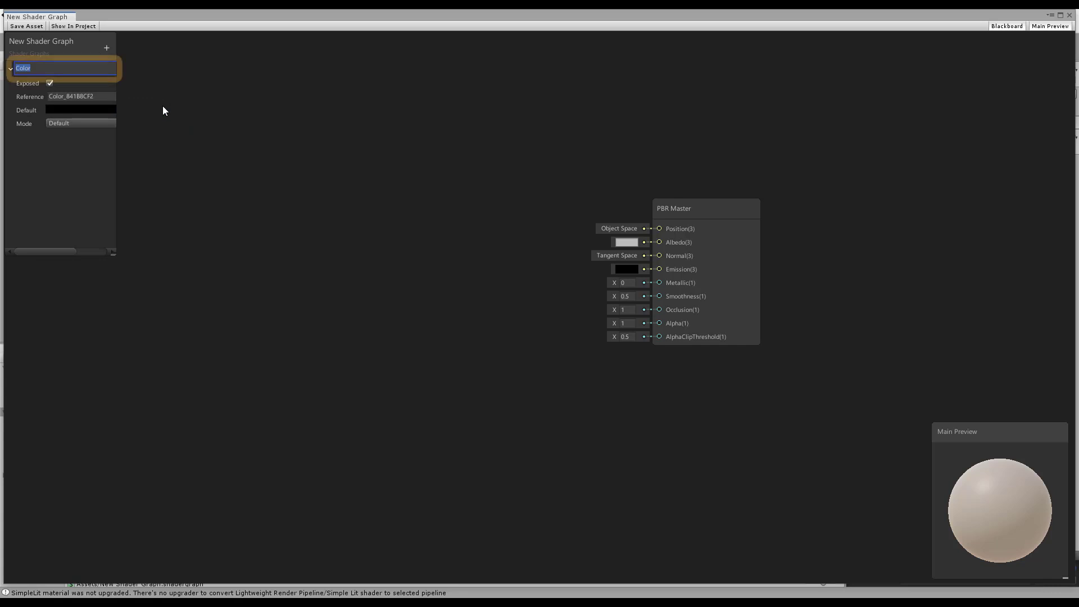
pyautogui.write('Main Colour')
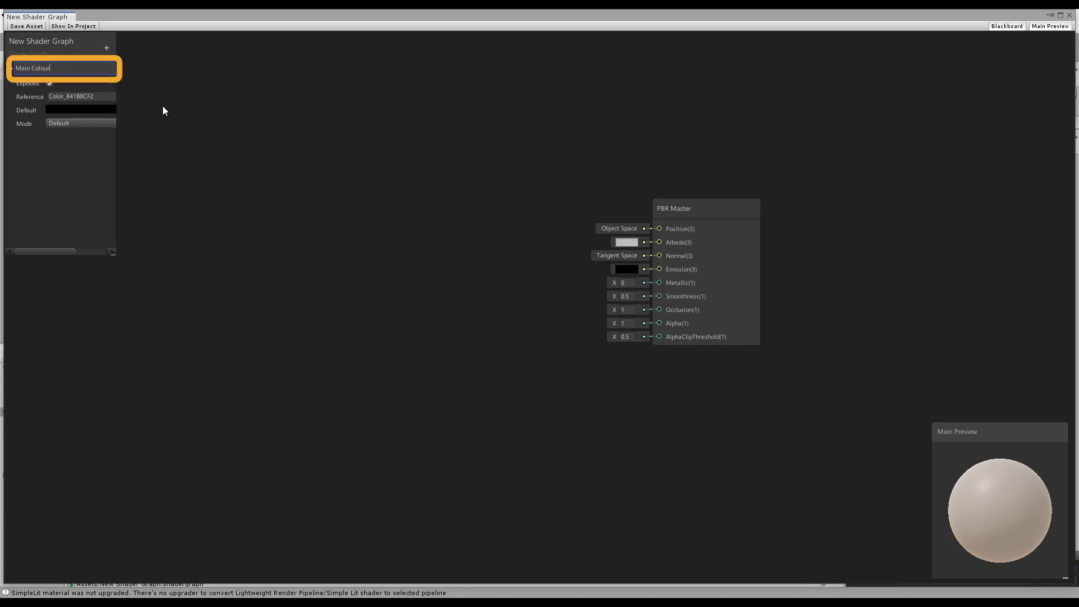
# - Set the Main Colour property's default to green, hex 50E965, and collapse the property's settings
pyautogui.click(57, 110)
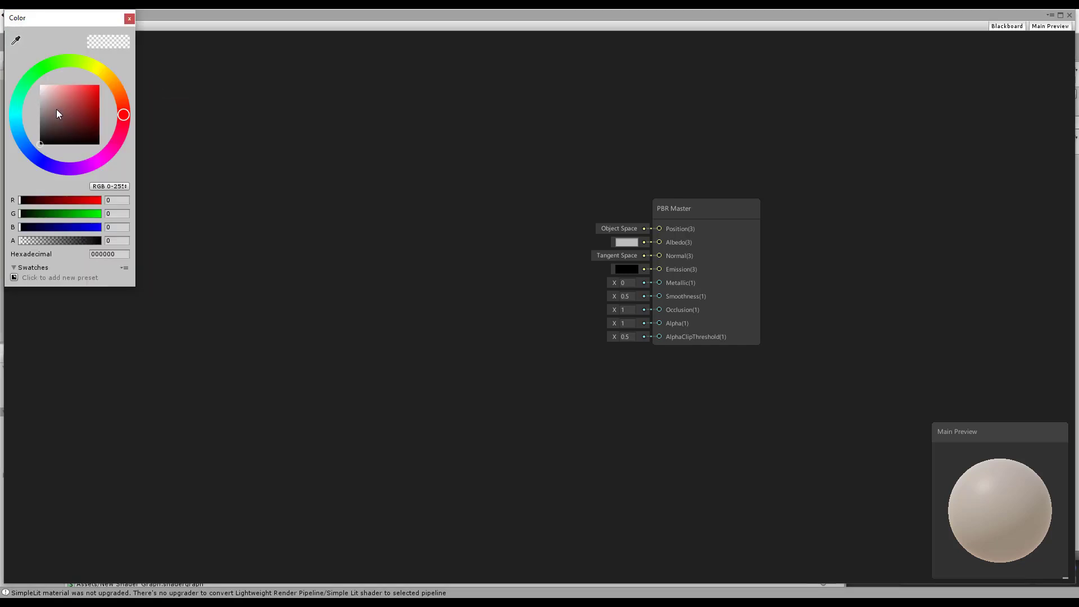
pyautogui.click(25, 88)
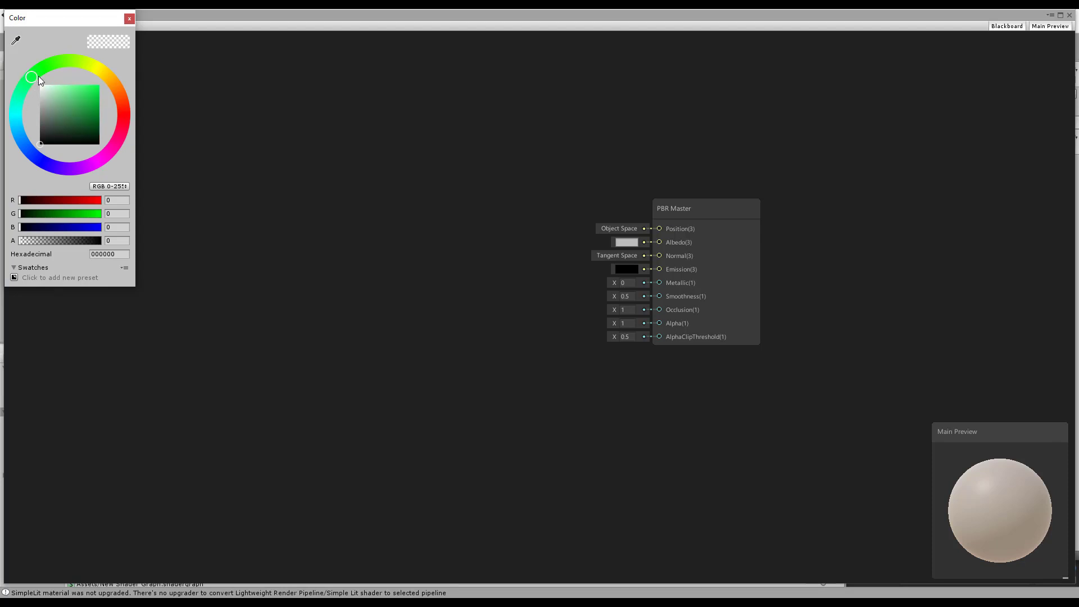
pyautogui.click(38, 76)
pyautogui.click(80, 90)
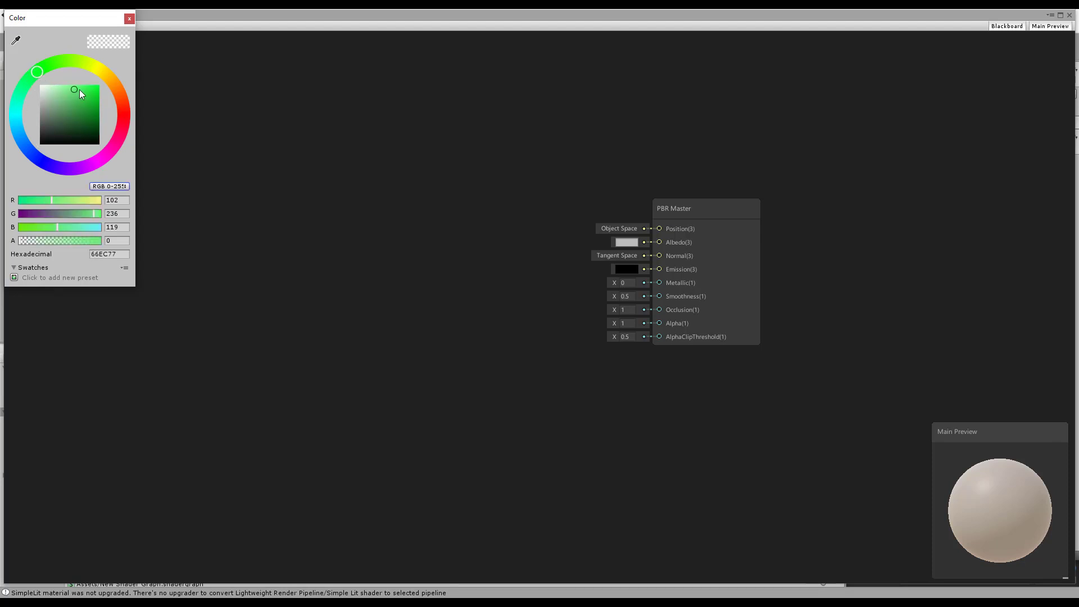
pyautogui.click(129, 19)
pyautogui.click(11, 70)
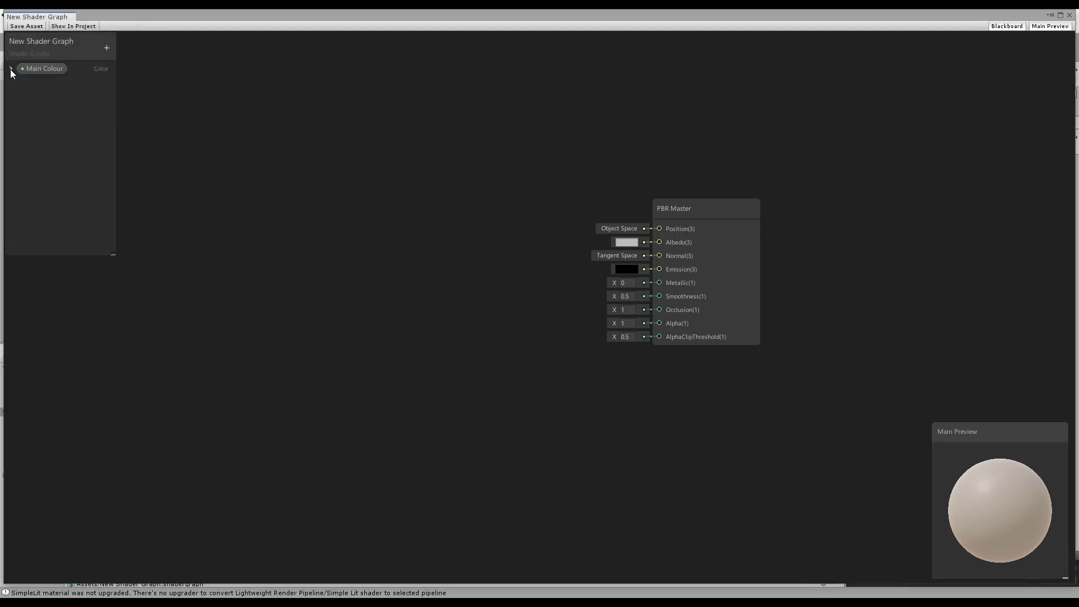
# - Add a Main Colour property node to the graph and connect its output to the PBR Master's Albedo input
pyautogui.moveTo(47, 72); pyautogui.dragTo(289, 120)
pyautogui.moveTo(458, 241); pyautogui.dragTo(458, 241)
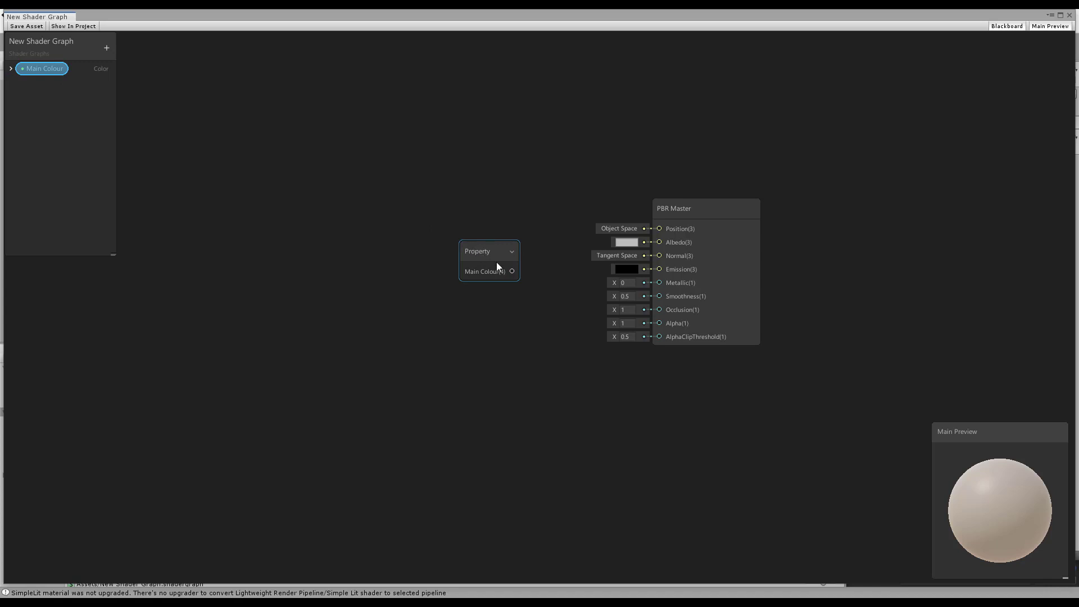
pyautogui.moveTo(514, 272); pyautogui.dragTo(654, 244)
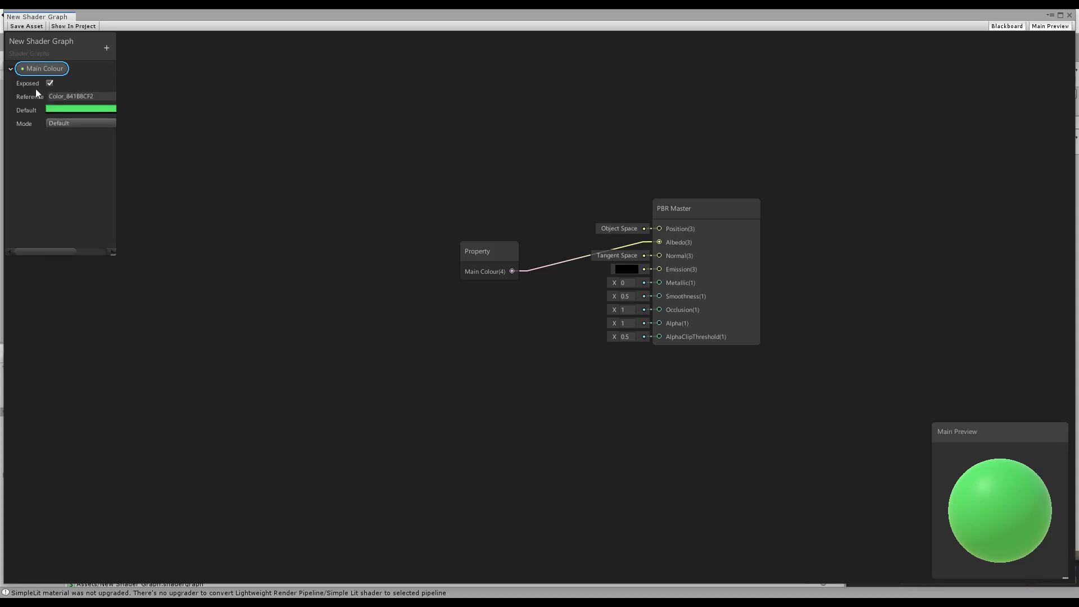
# - Test red E96850 as the Main Colour default, and finish with green 50E96E
pyautogui.click(62, 109)
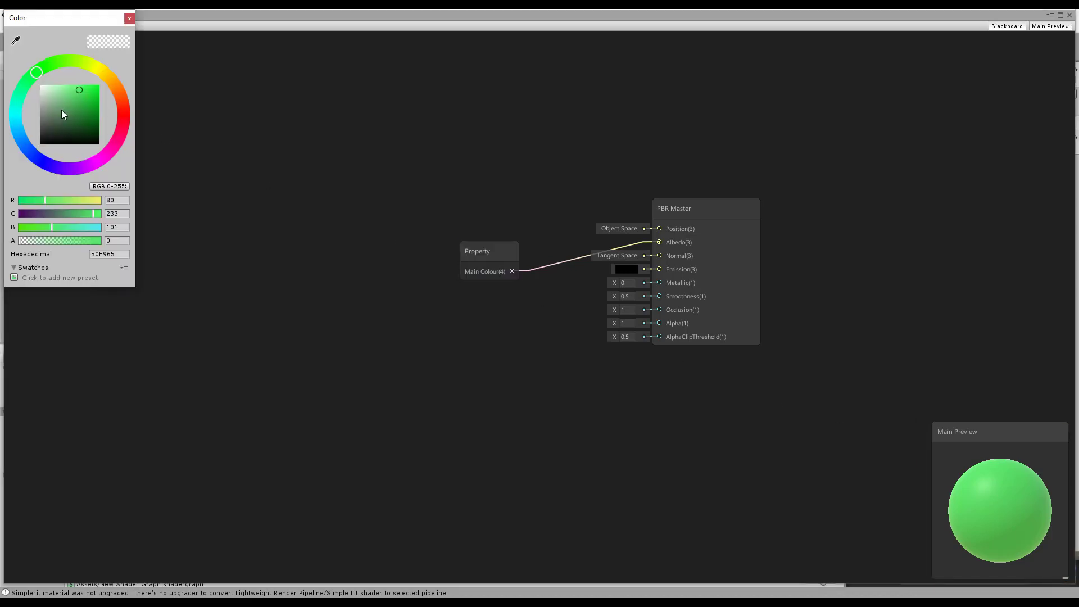
pyautogui.click(122, 107)
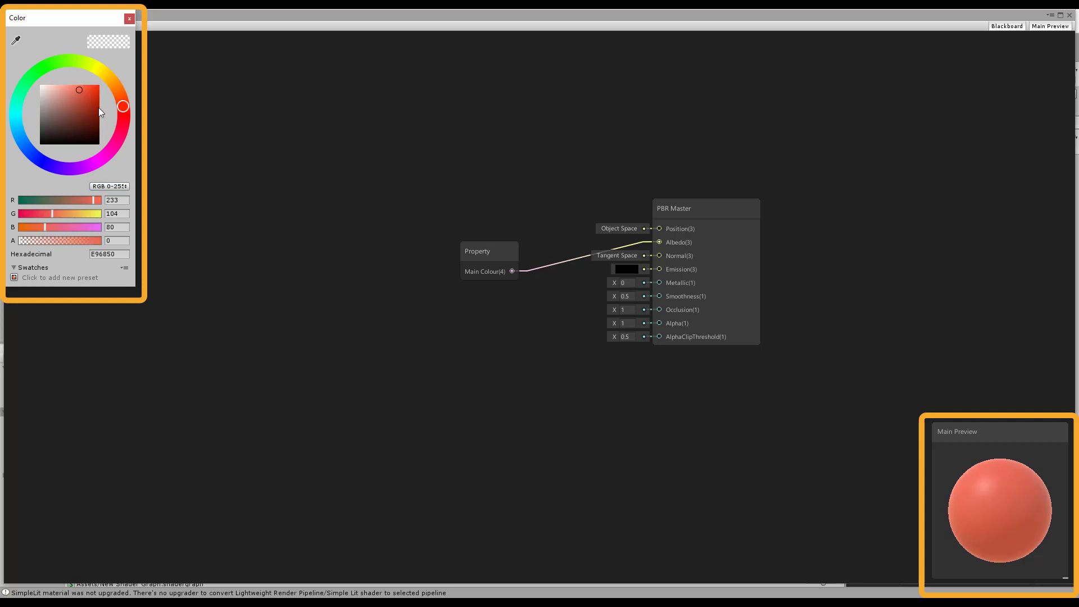
pyautogui.click(35, 74)
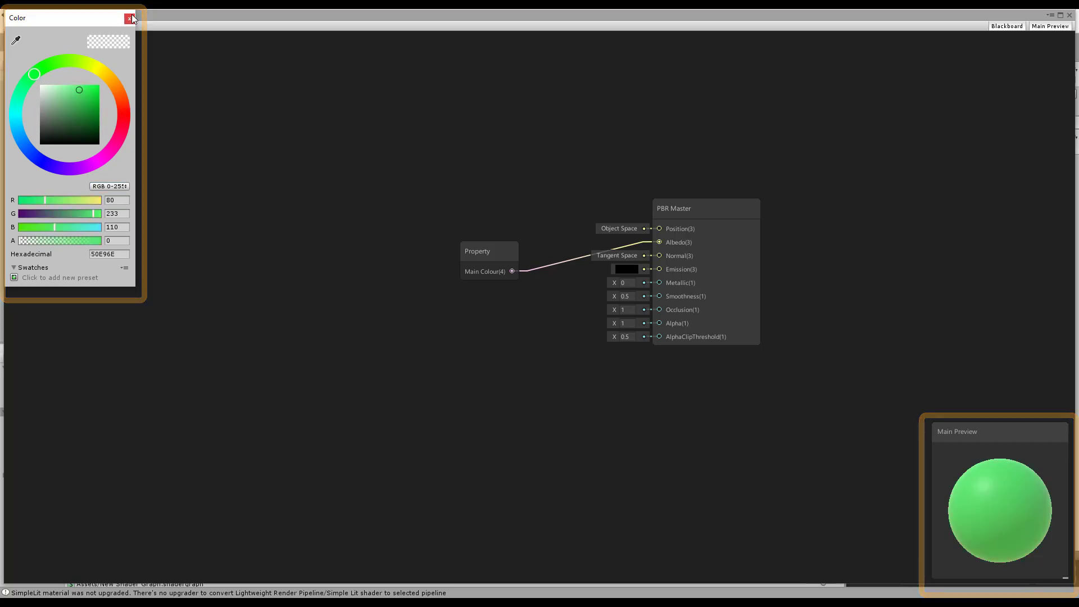
pyautogui.click(266, 89)
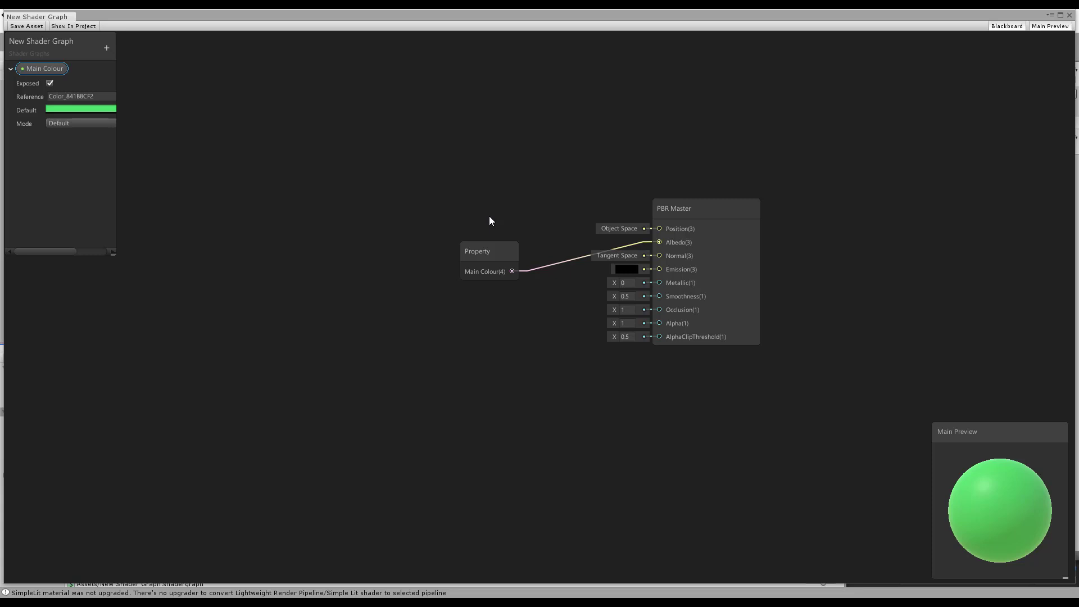
# - Save the shader graph asset and close its editor window
pyautogui.click(34, 28)
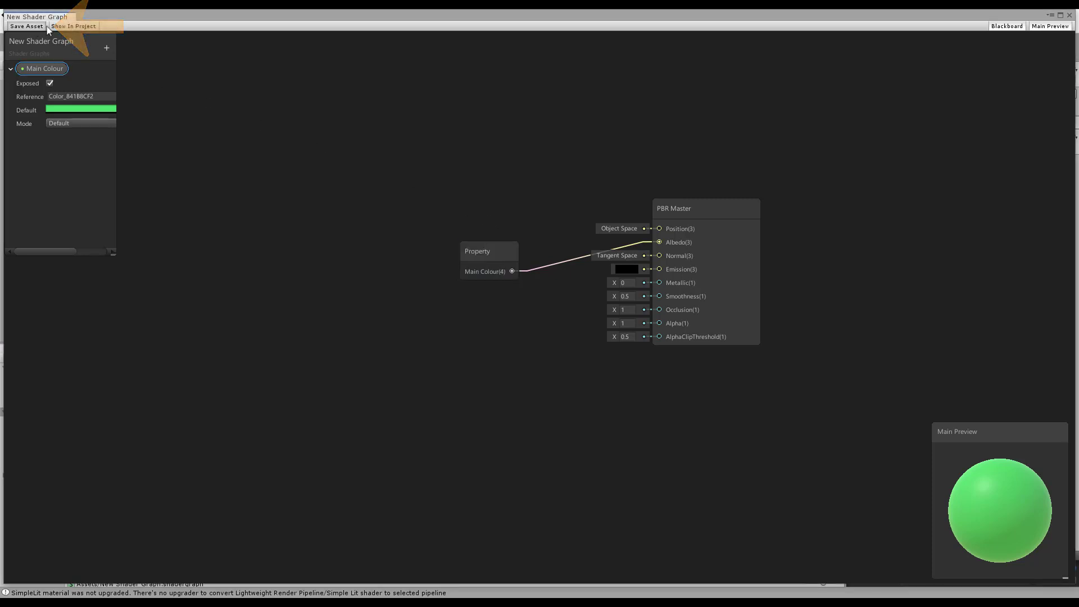
pyautogui.click(1068, 16)
# - Create a material from the new shader graph, keeping its default name, and apply it to the sphere in the scene
pyautogui.rightClick(263, 400)
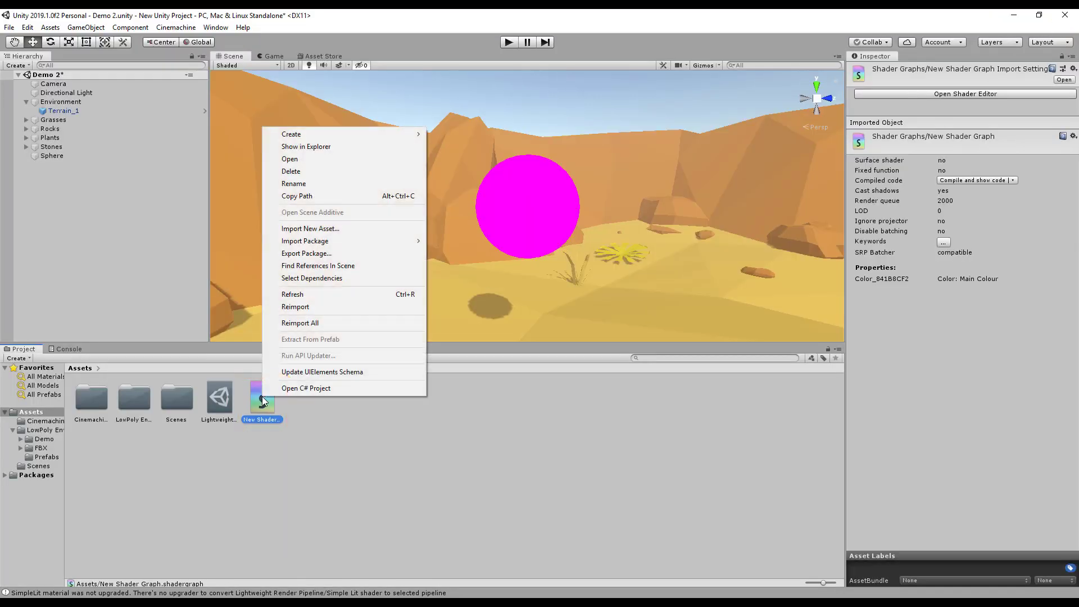
pyautogui.moveTo(378, 136)
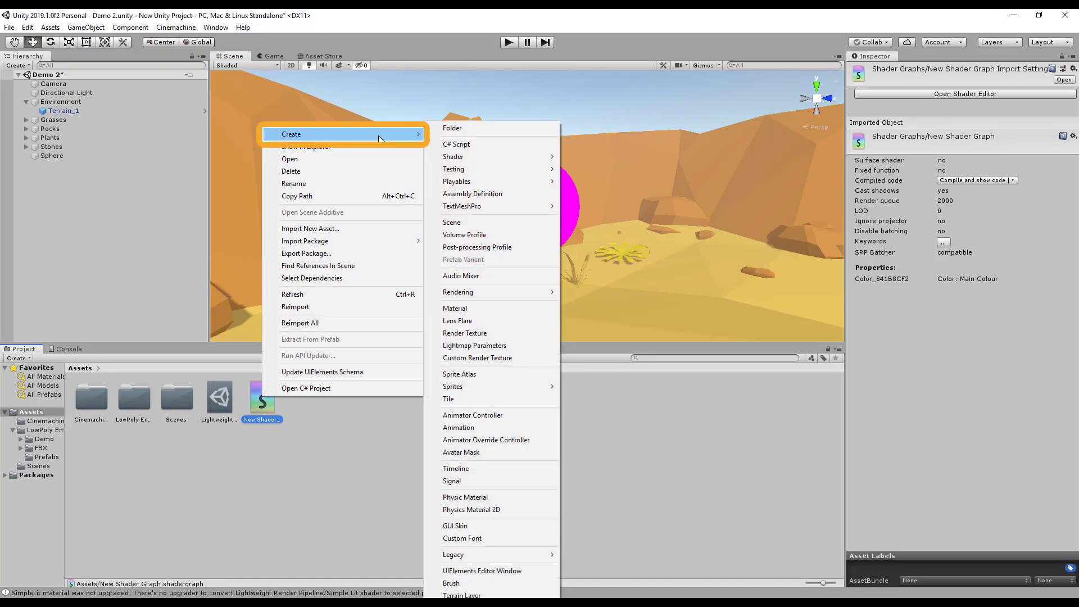
pyautogui.click(514, 311)
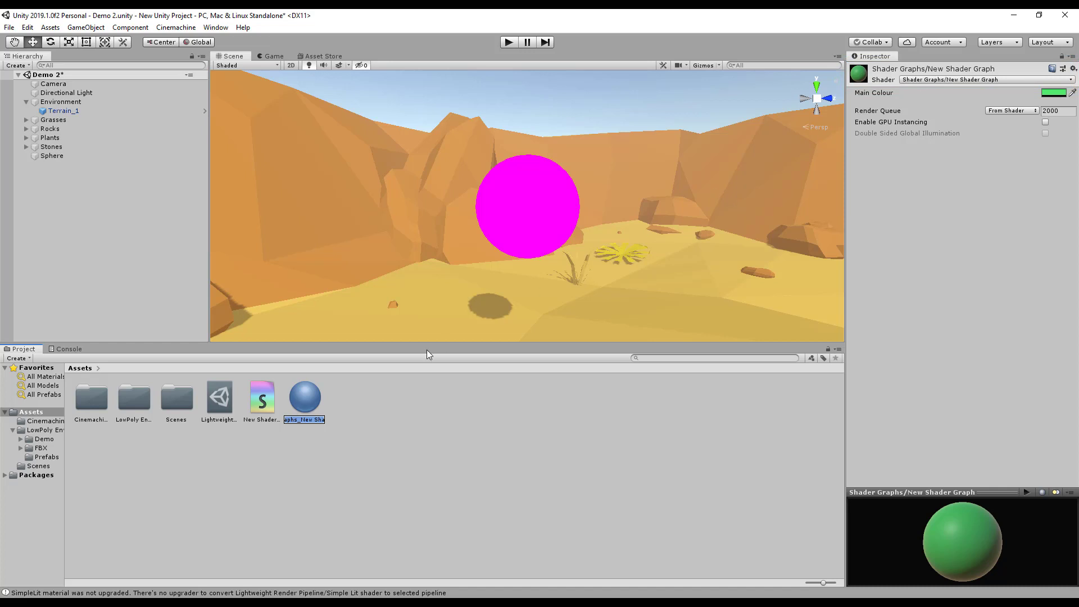
pyautogui.press('Return')
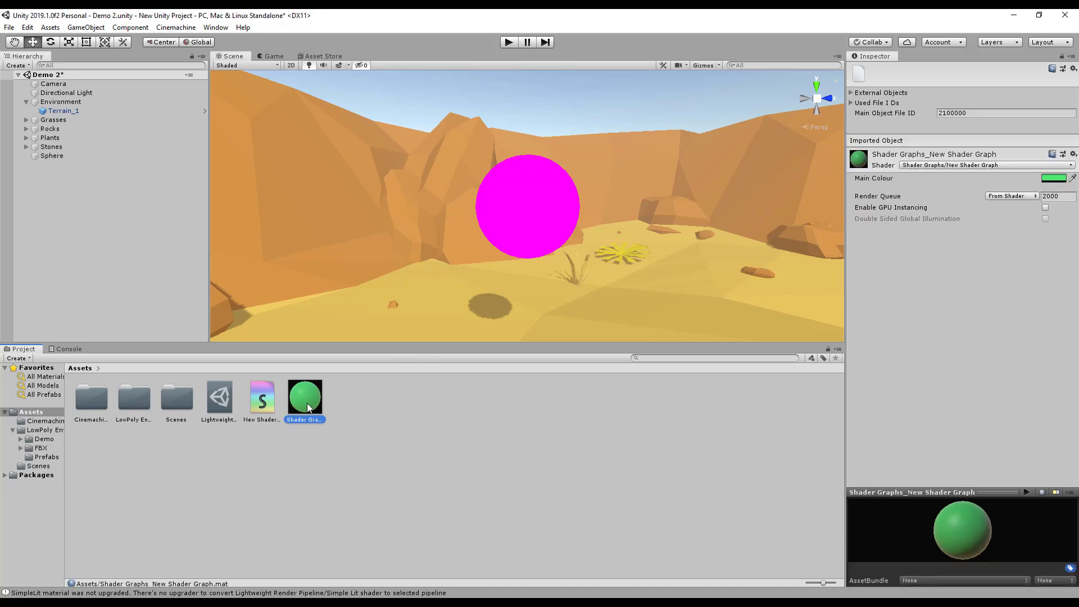
pyautogui.moveTo(308, 404); pyautogui.dragTo(537, 226)
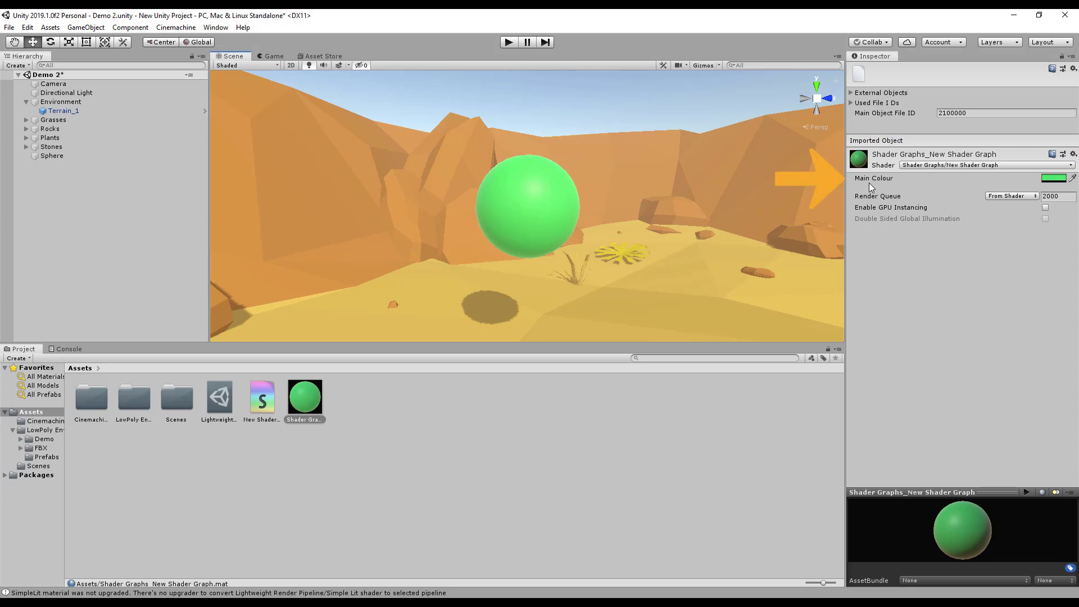
# - Try yellow-green A6E950 as the new material's Main Colour, and finish with blue 505FE9
pyautogui.click(1053, 179)
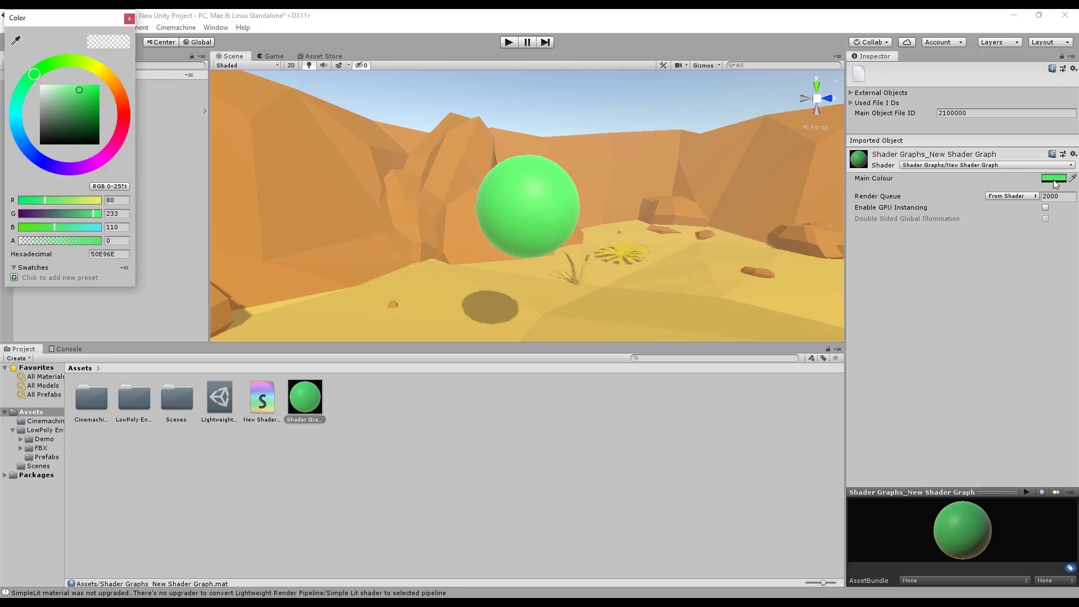
pyautogui.click(73, 61)
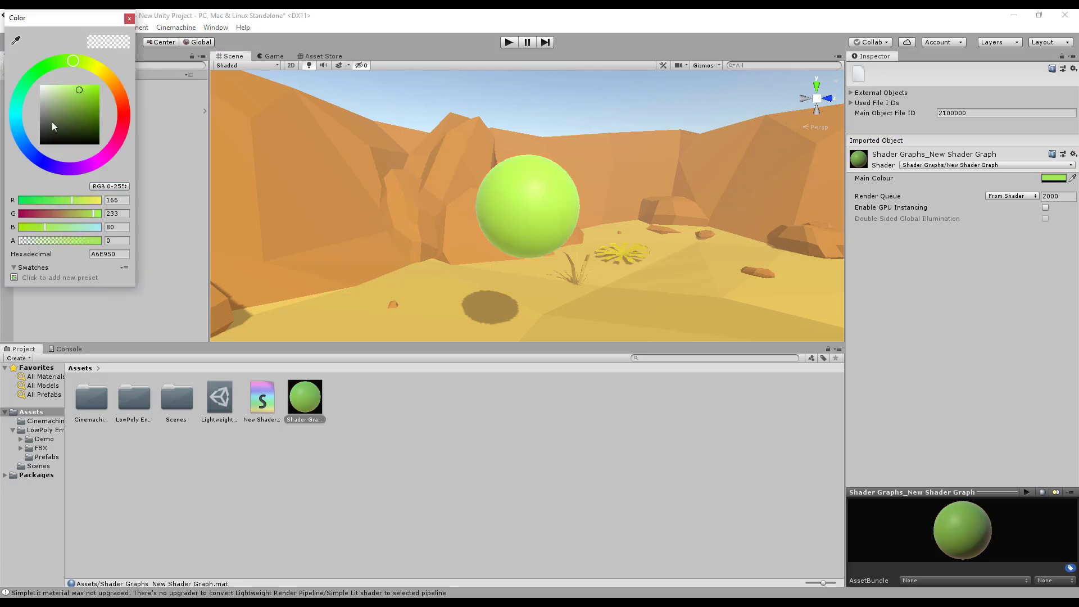
pyautogui.click(38, 159)
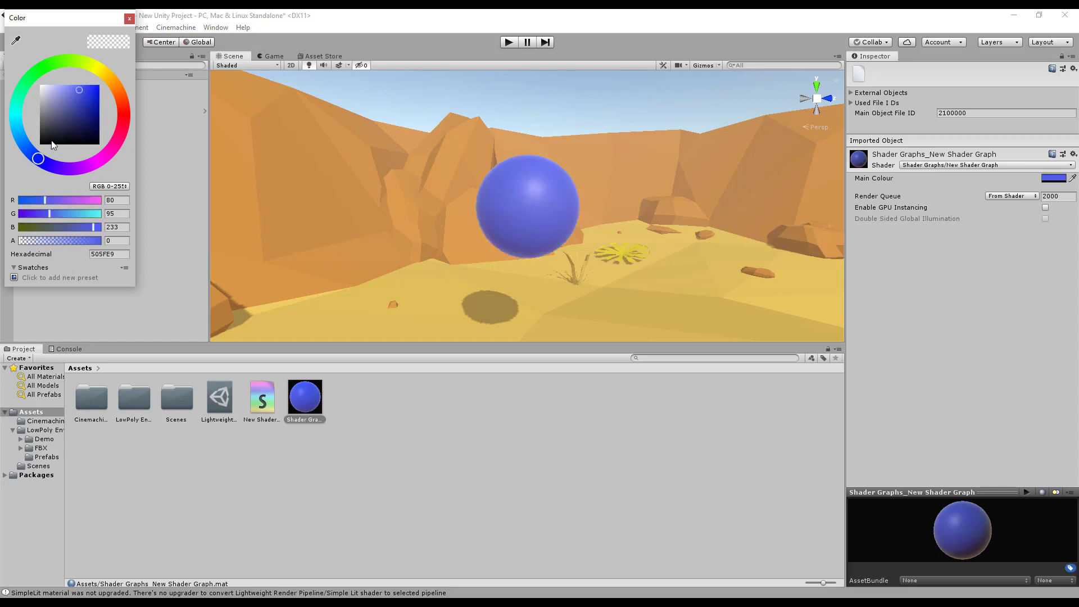
pyautogui.click(132, 21)
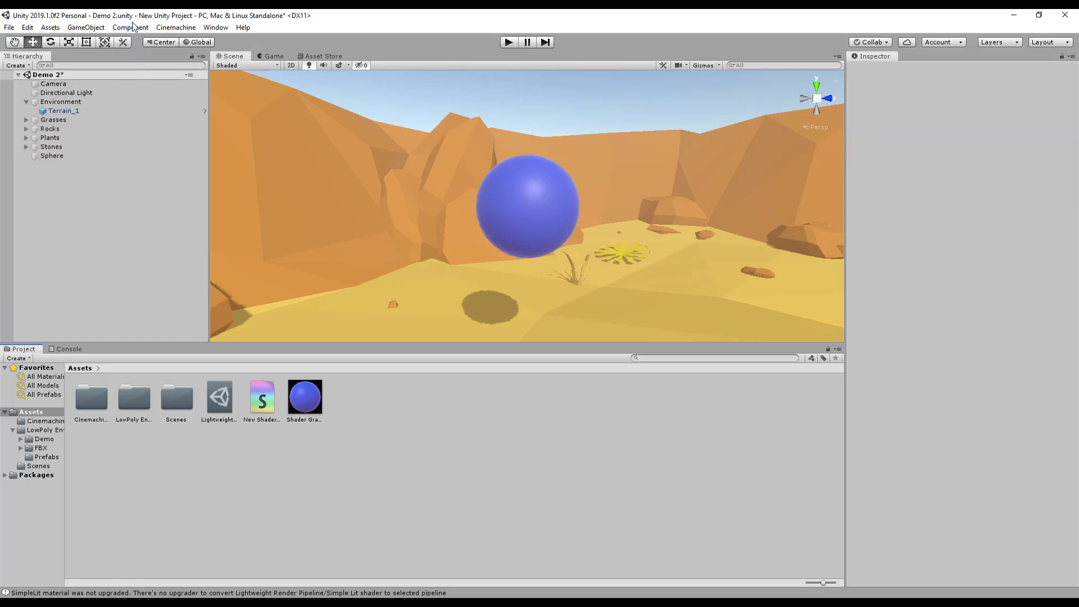